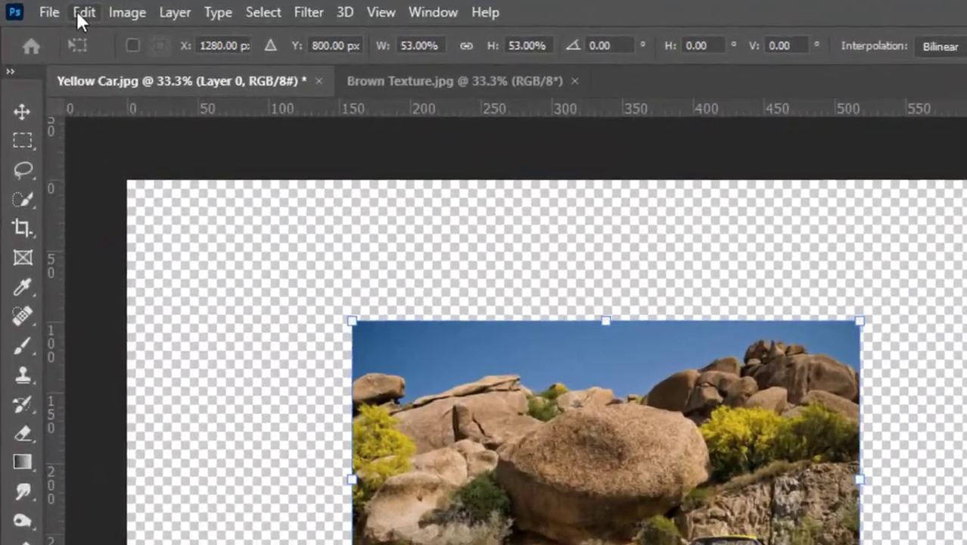
Step: Warp the scaled-down car photo with the Inflate preset and commit the transform
left_click(53, 9)
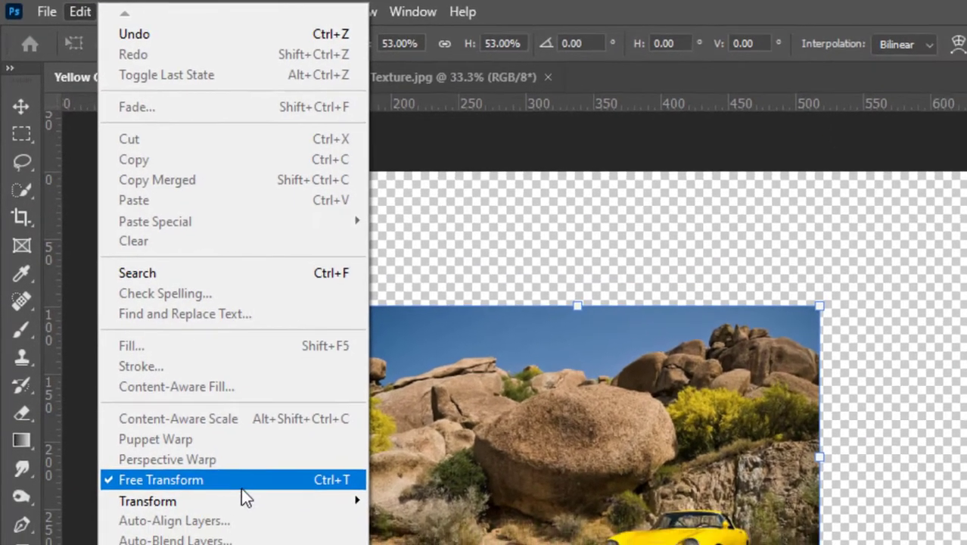
mouse_move(243, 500)
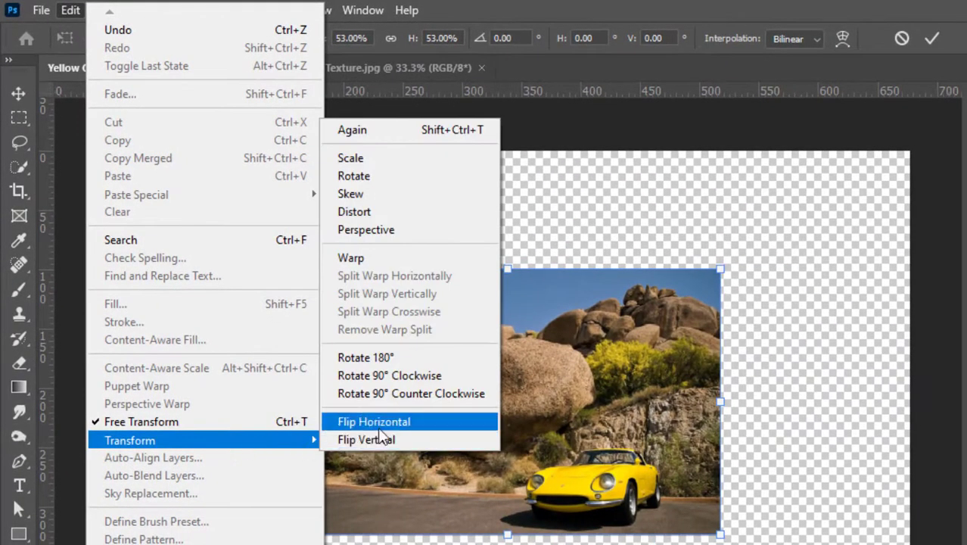
left_click(354, 257)
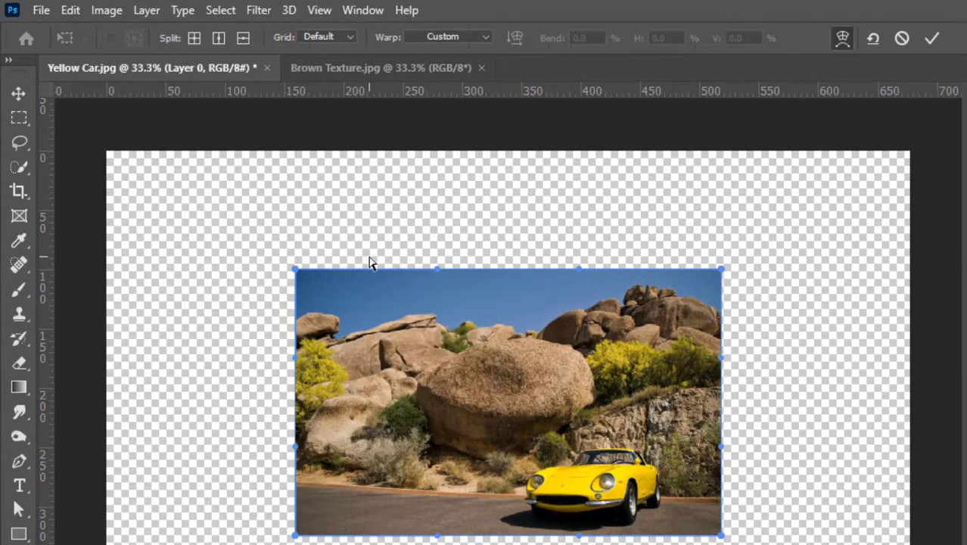
left_click(425, 36)
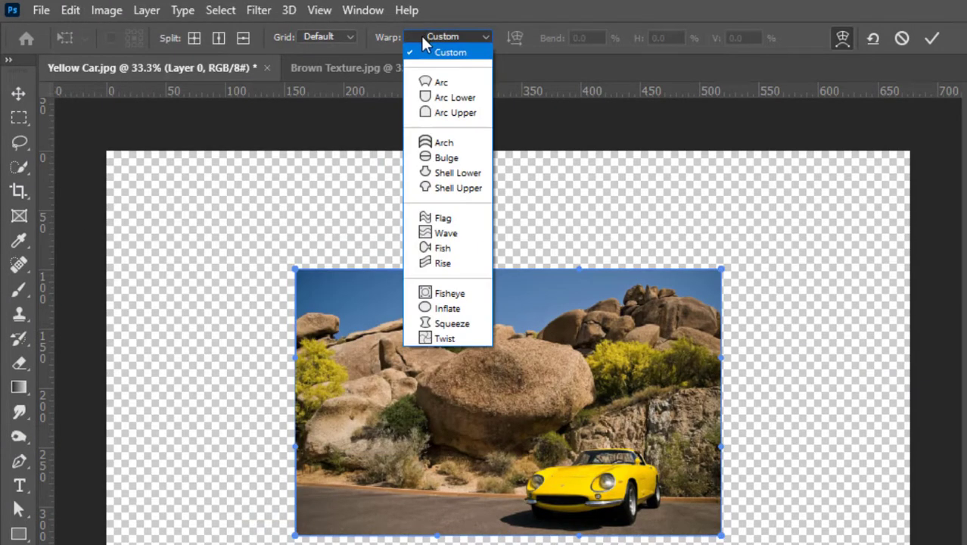
left_click(436, 309)
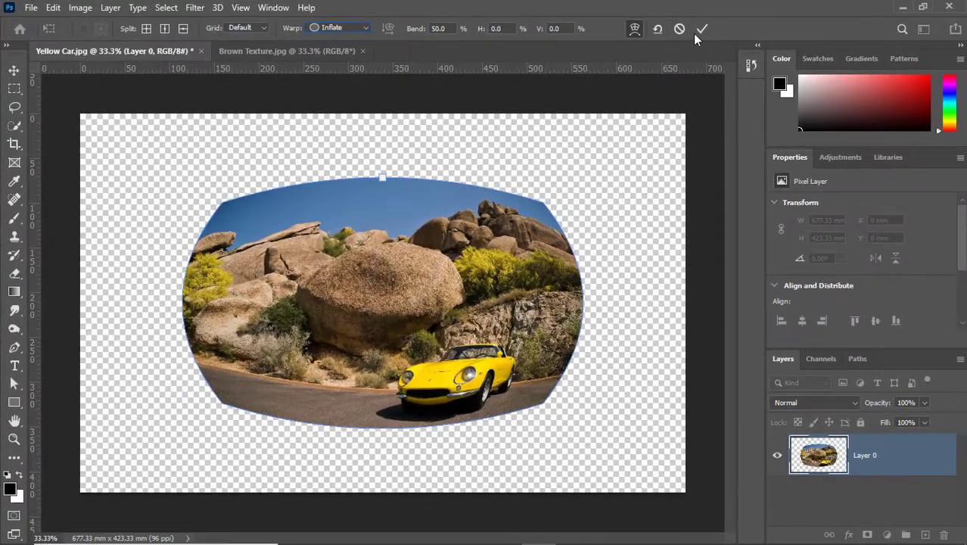
left_click(702, 29)
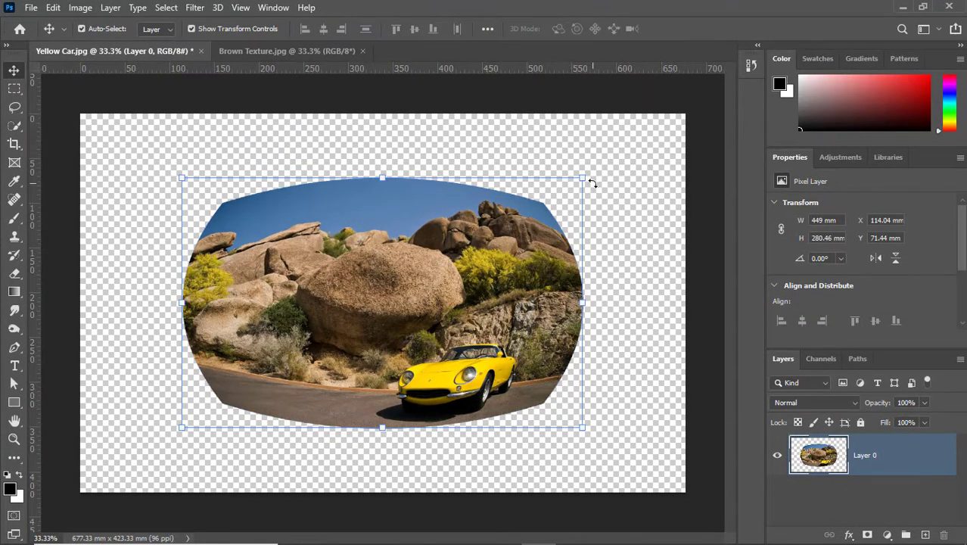
Step: Apply a second Inflate warp to the already warped pixel layer and commit it
left_click(52, 8)
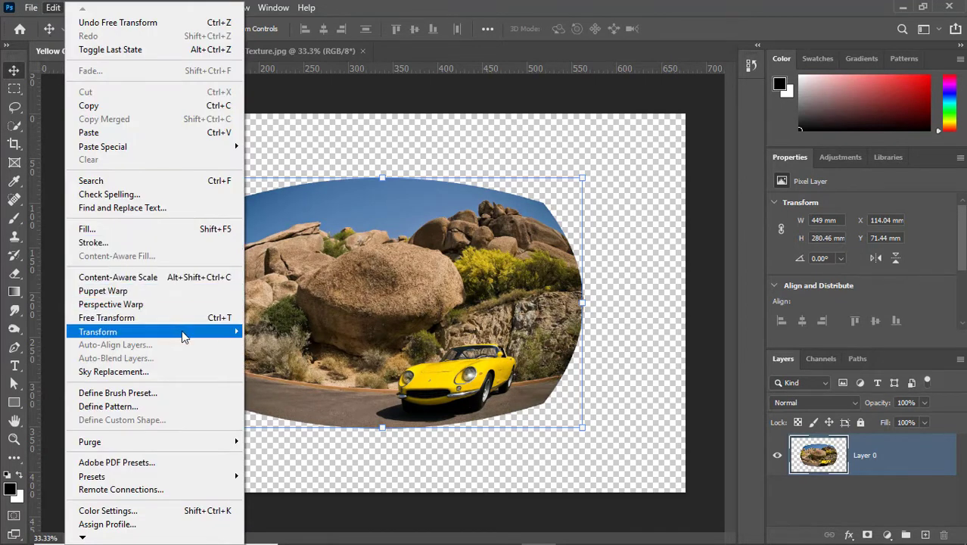
mouse_move(189, 334)
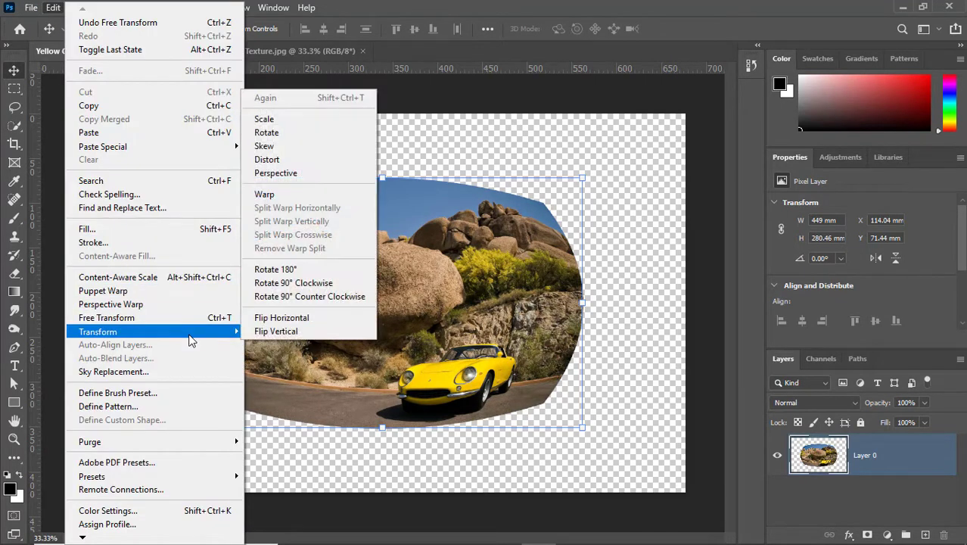
left_click(267, 195)
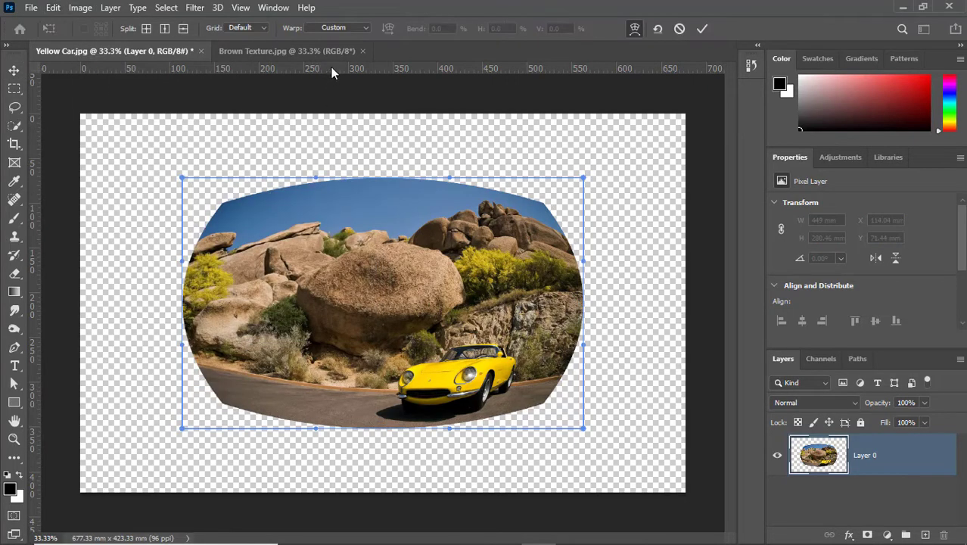
left_click(321, 28)
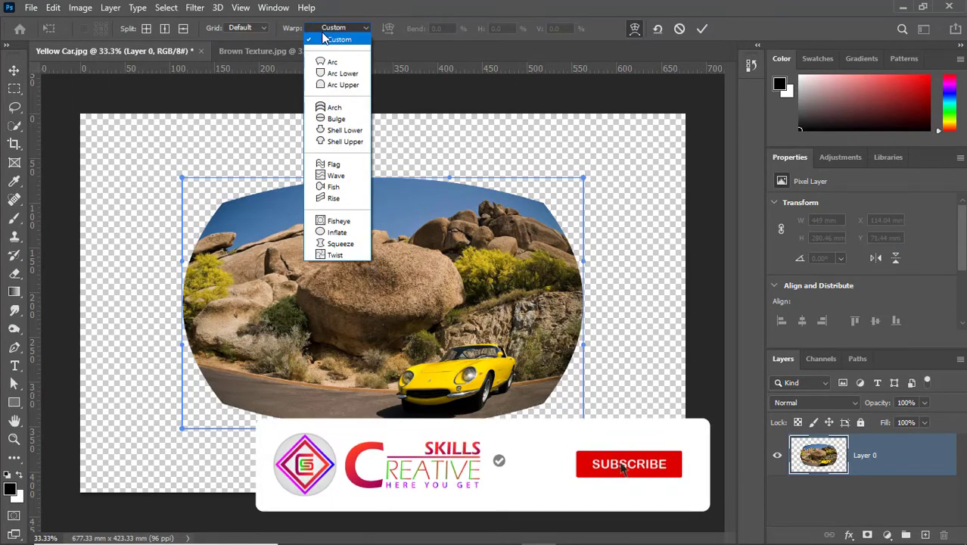
left_click(338, 232)
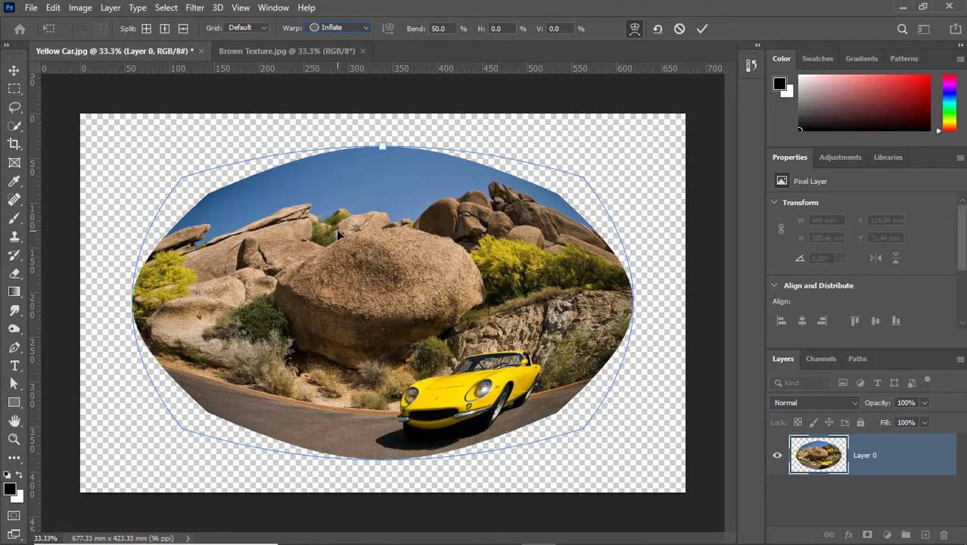
left_click(701, 29)
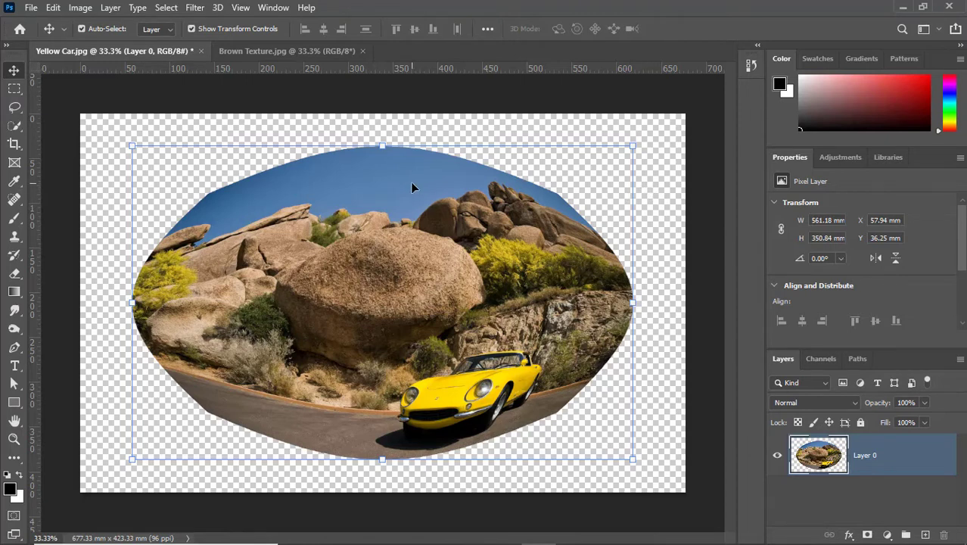
Step: Revert the document to its original Yellow Car.jpg snapshot in the history
left_click(751, 65)
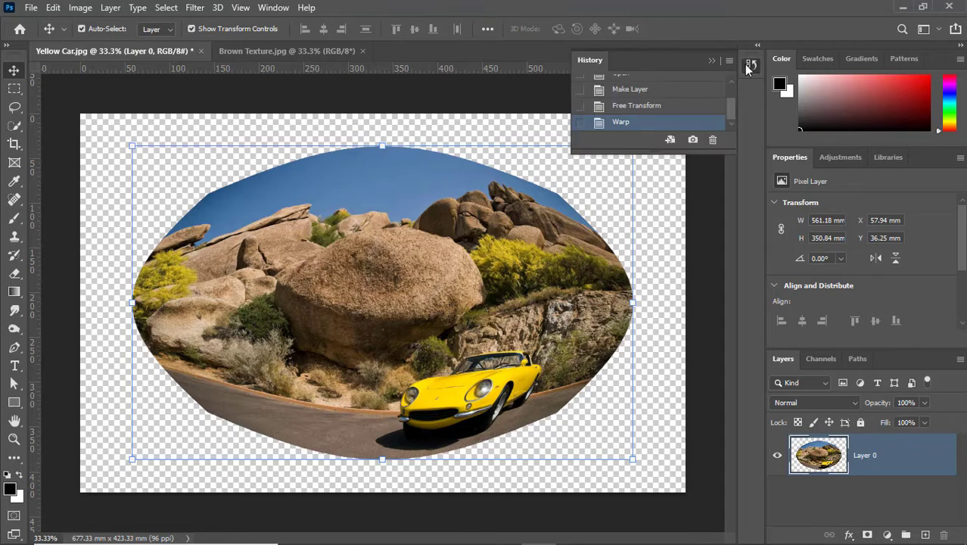
scroll(694, 110, "up", 2)
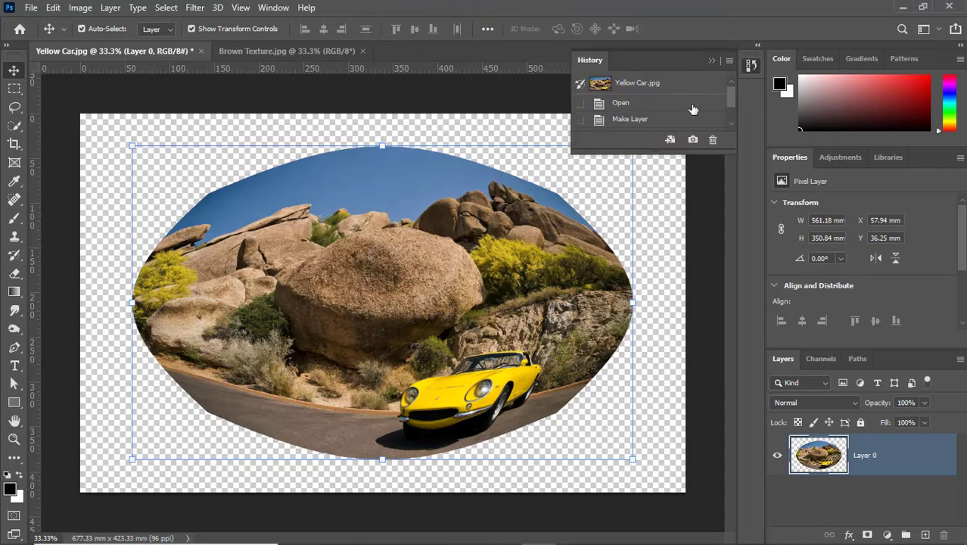
left_click(659, 83)
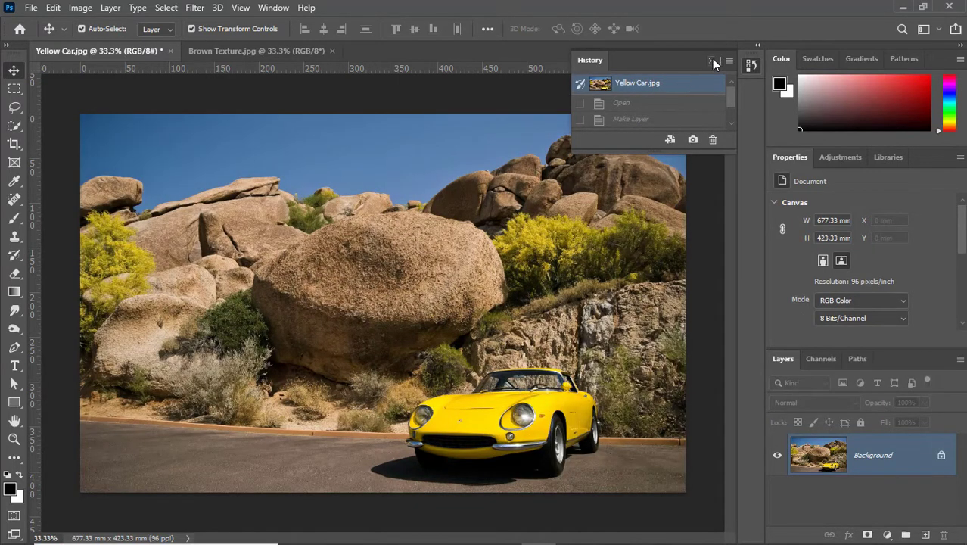
left_click(712, 60)
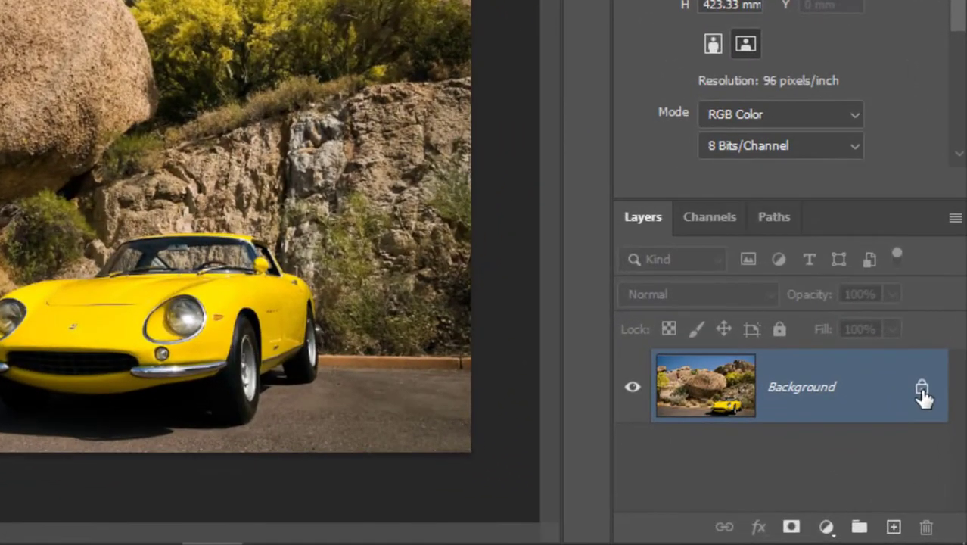
Step: Unlock the Background layer and convert it to a smart object
left_click(941, 455)
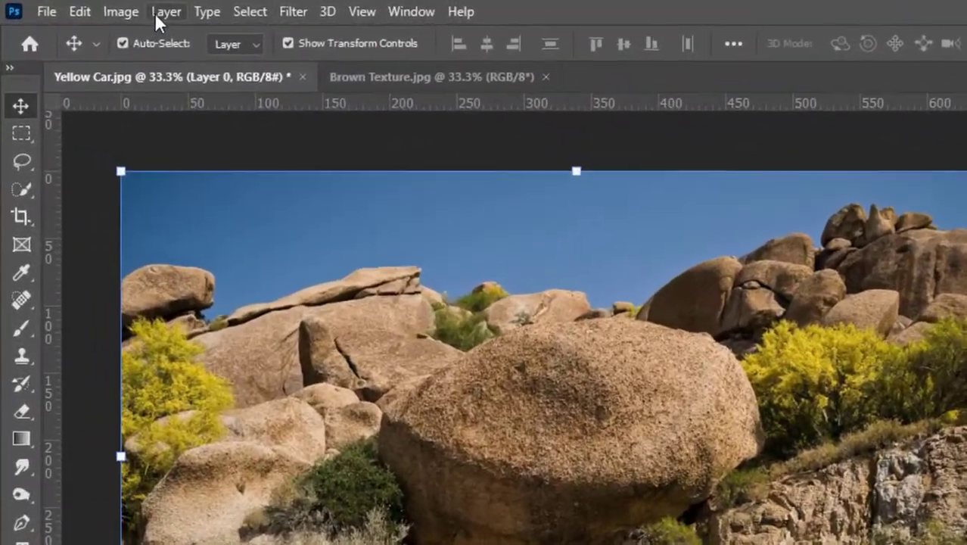
left_click(111, 6)
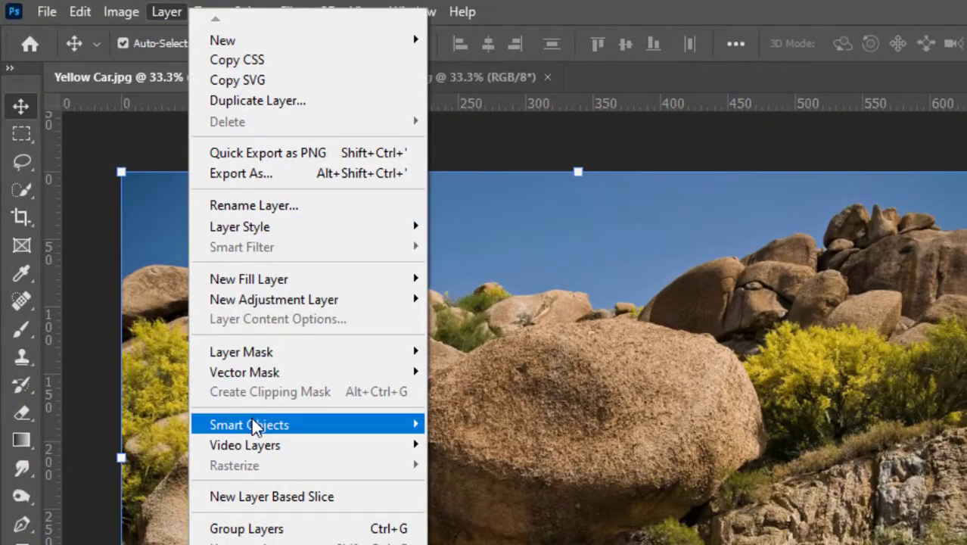
mouse_move(245, 428)
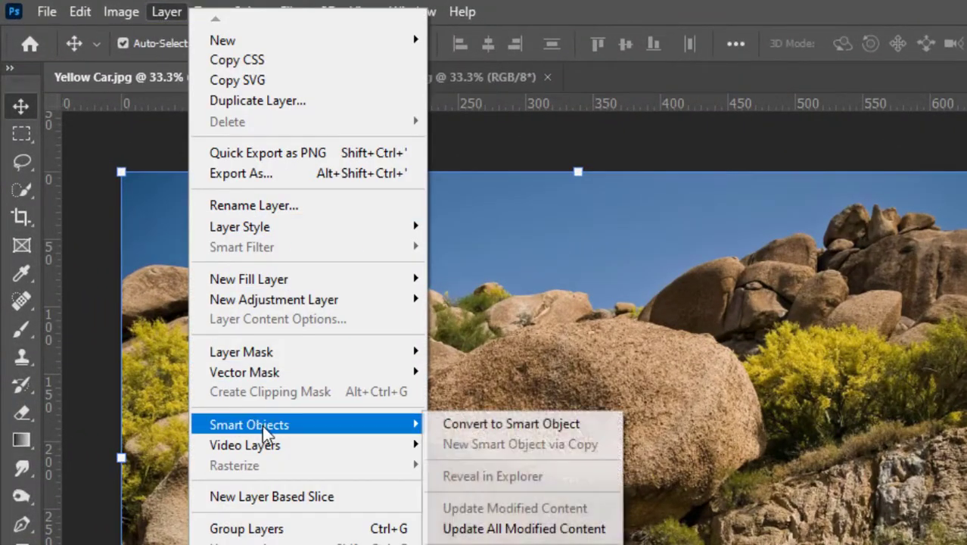
left_click(476, 423)
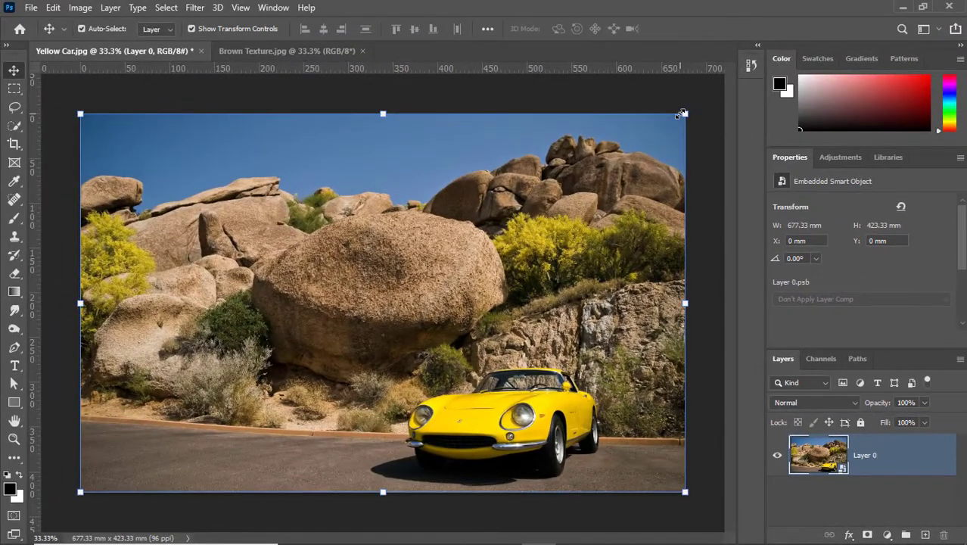
Step: Scale the smart object down to about half size around its centre and apply an Inflate warp to it
left_click_drag(680, 113, 546, 236)
key("Return")
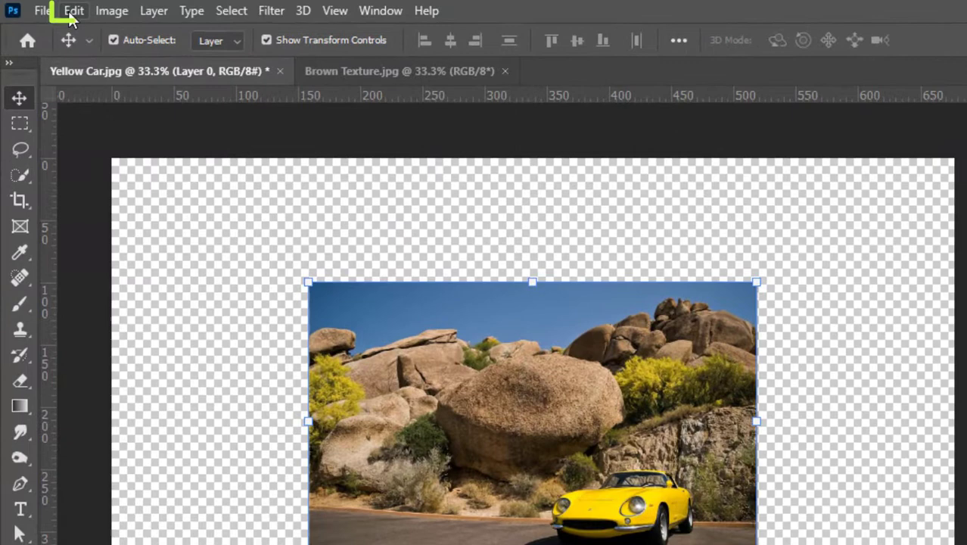
left_click(71, 12)
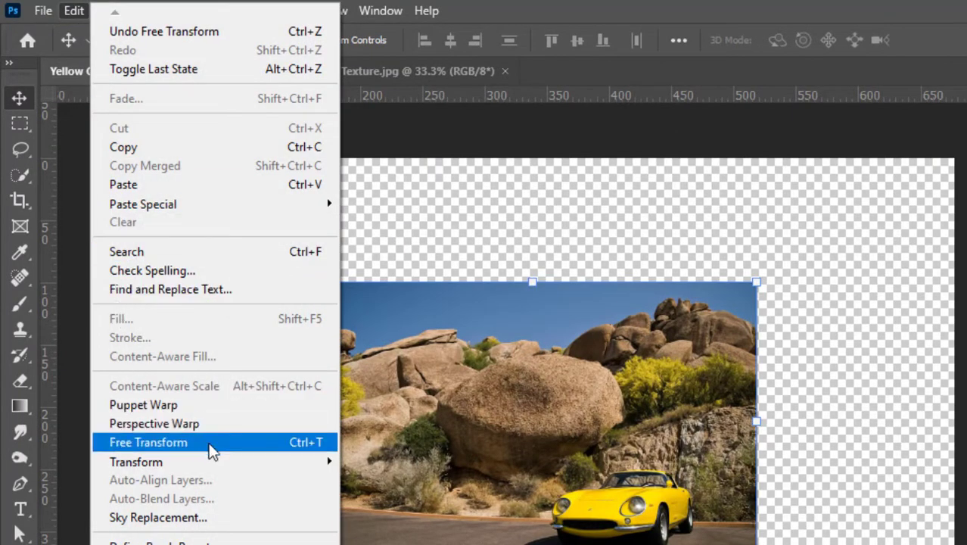
mouse_move(248, 462)
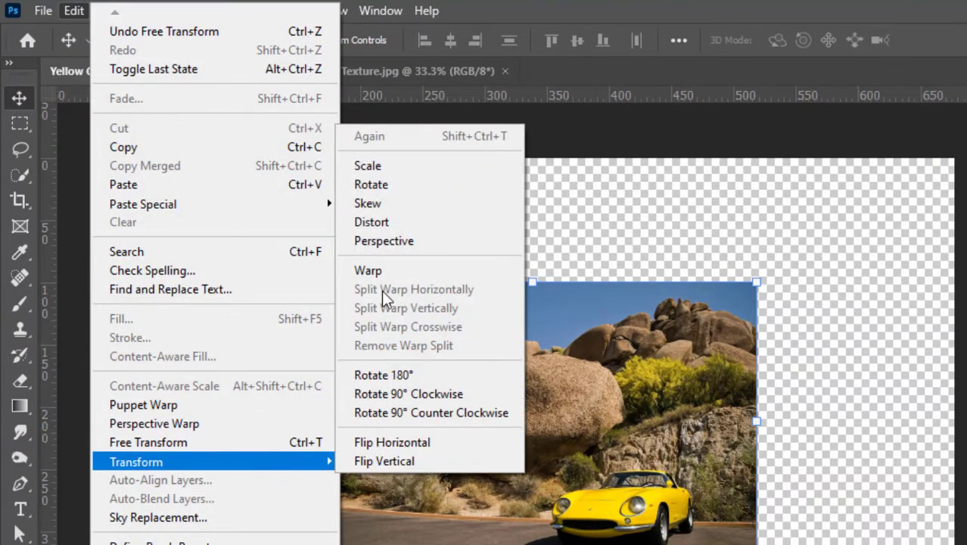
left_click(384, 271)
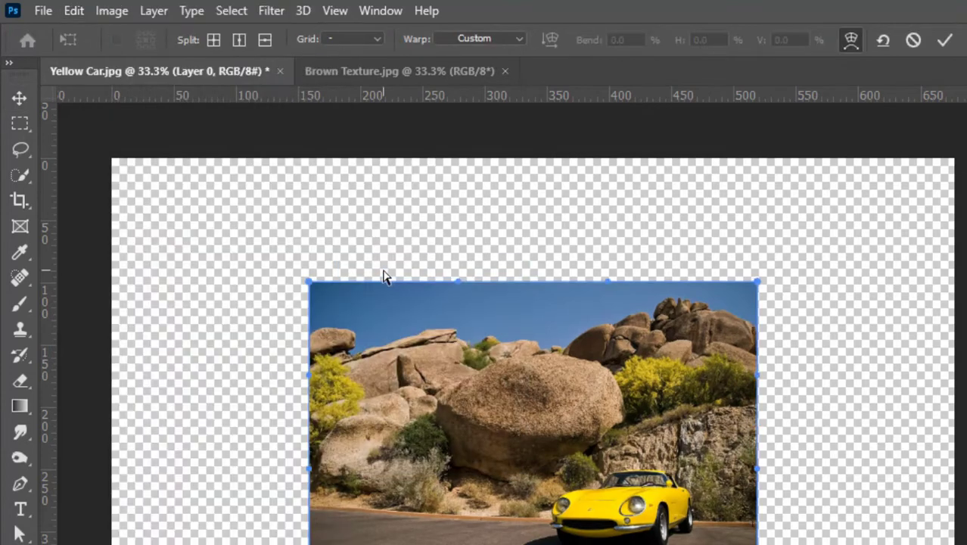
left_click(461, 38)
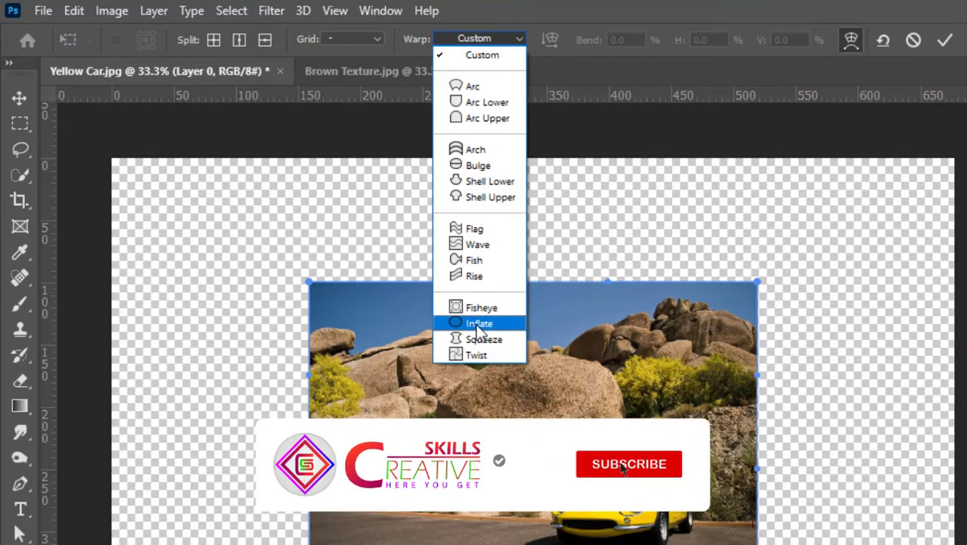
left_click(477, 325)
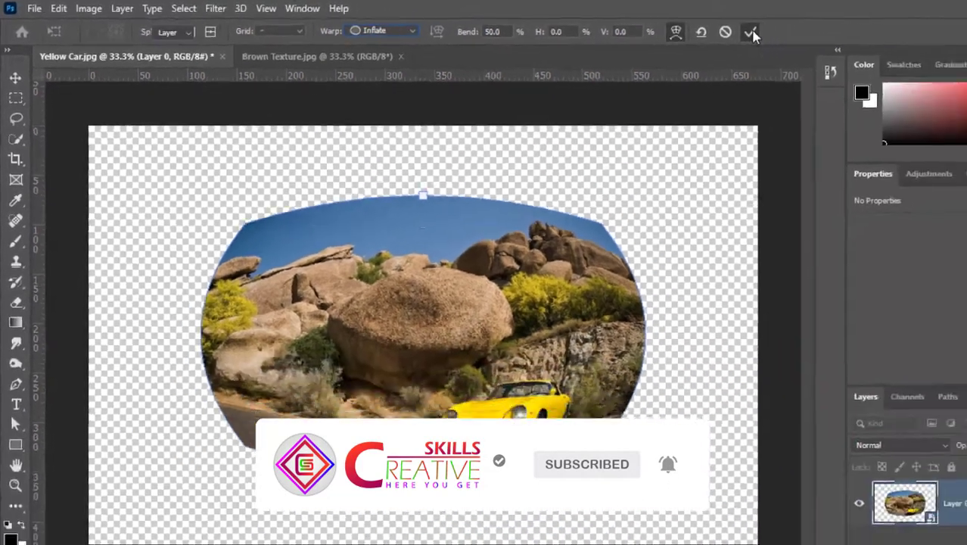
left_click(946, 41)
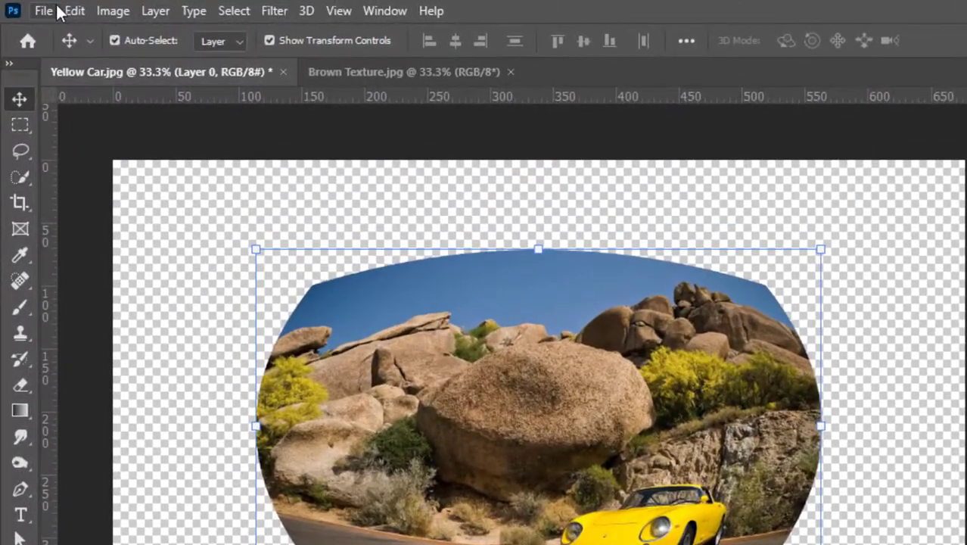
Step: Reopen the smart object's Inflate warp for editing and set its bend to 60%
left_click(66, 13)
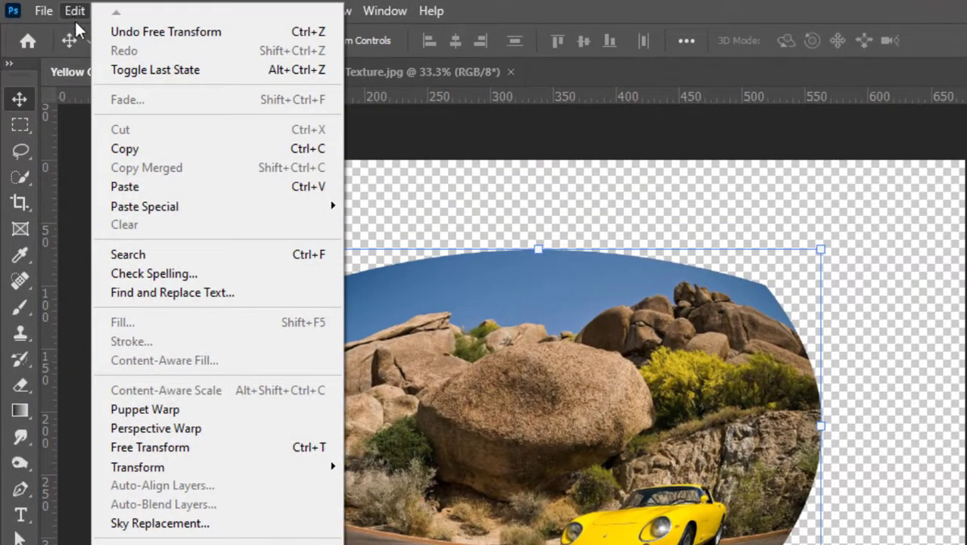
mouse_move(196, 469)
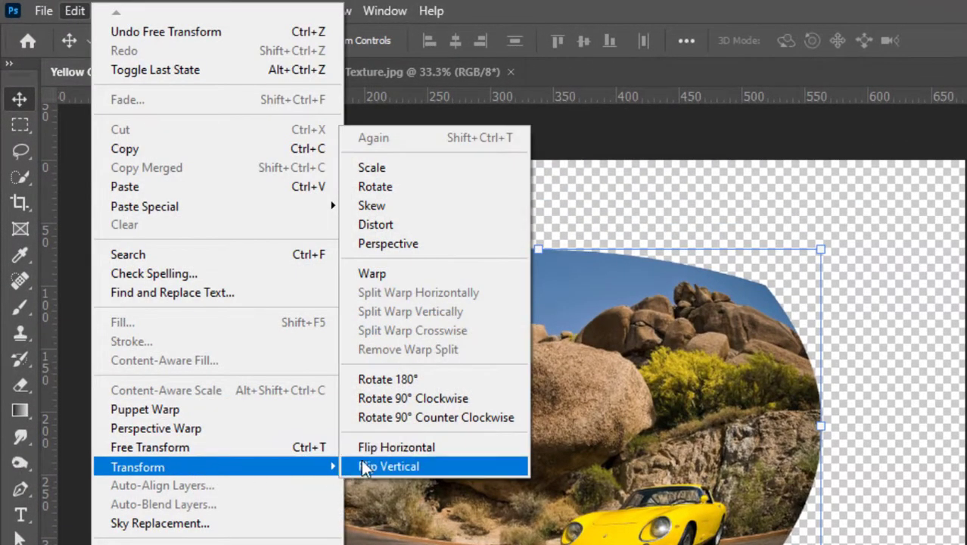
left_click(410, 272)
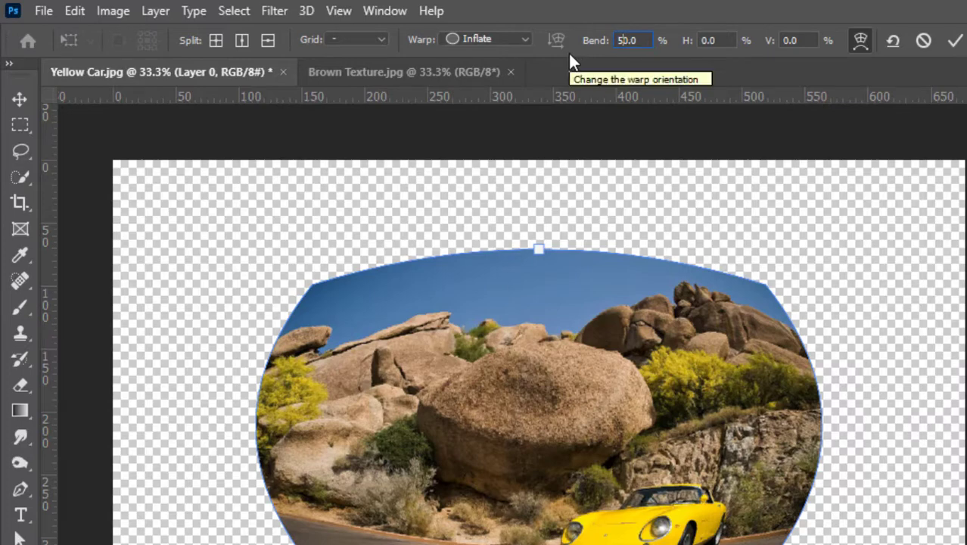
key("BackSpace")
type("6")
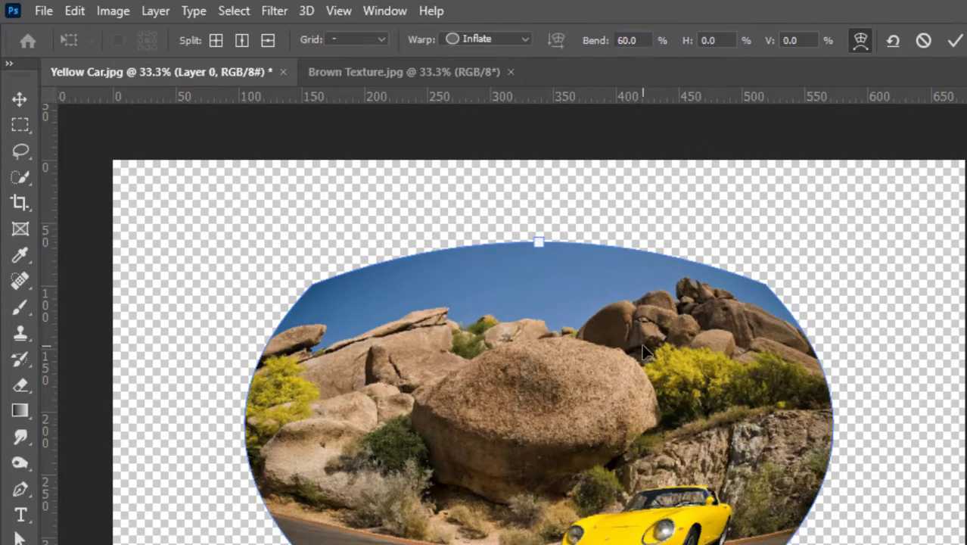
Step: Set the Inflate warp's bend to 100%
left_click_drag(629, 40, 582, 33)
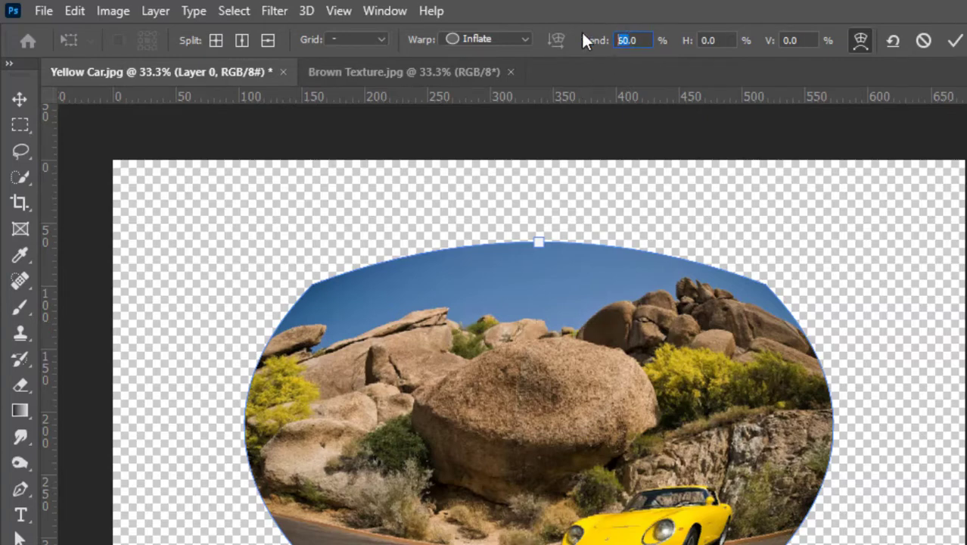
type("100")
key("Return")
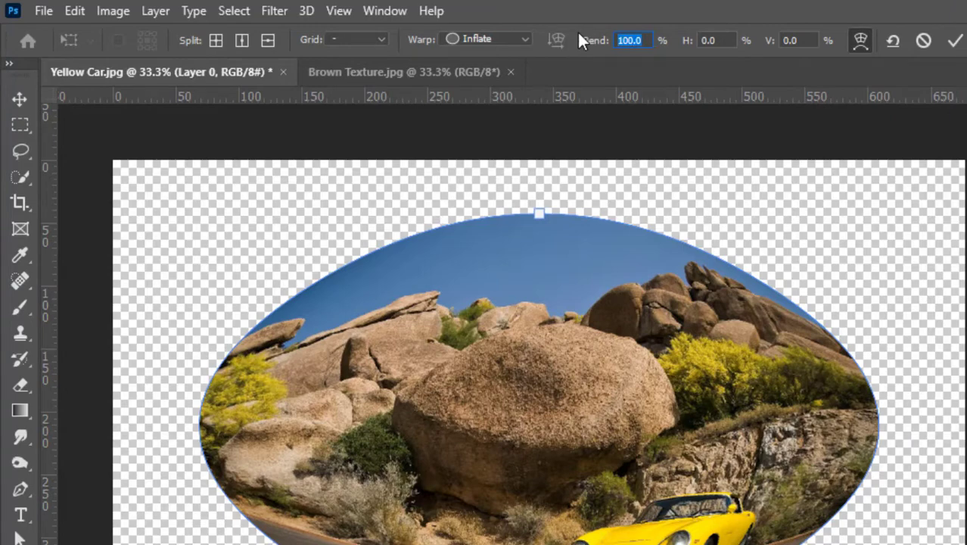
Step: Set the Inflate warp's bend back to 50%
type("50")
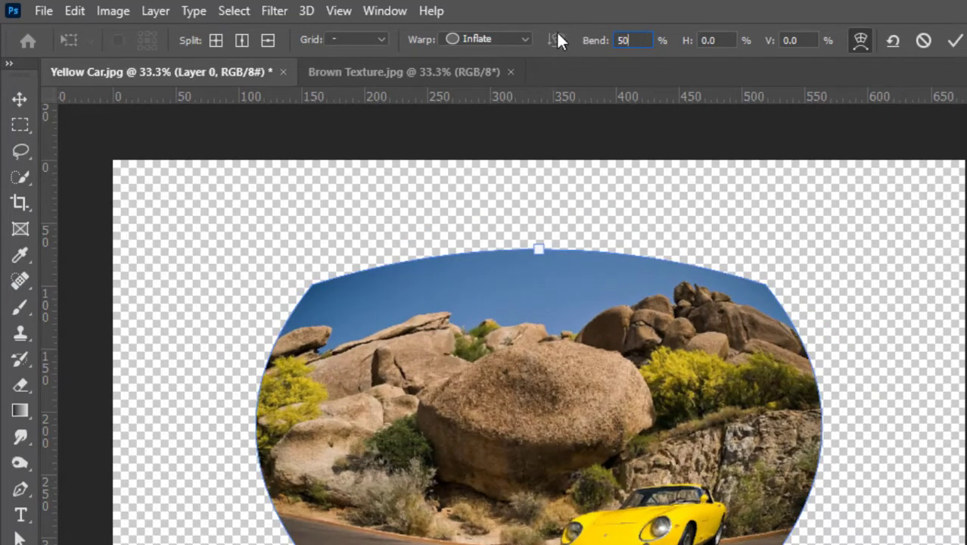
key("Return")
left_click(851, 321)
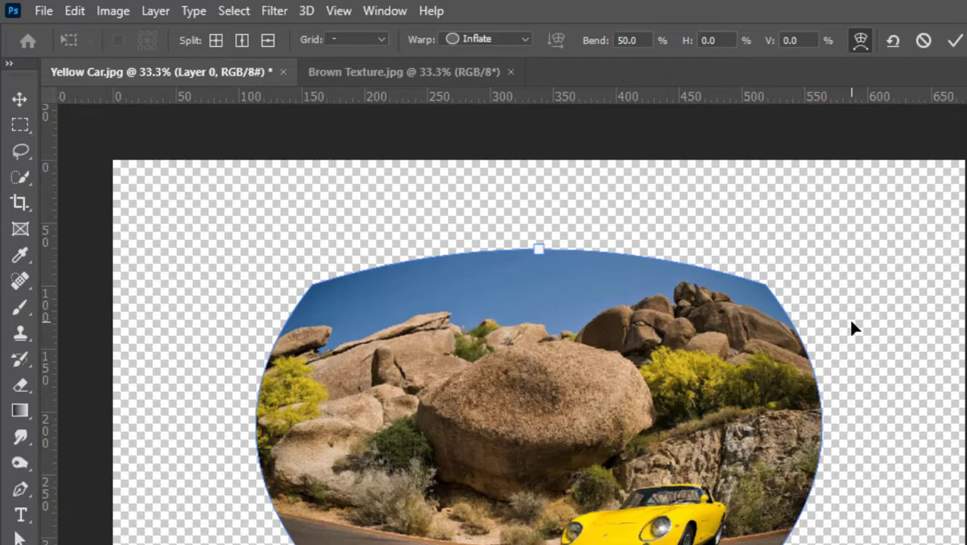
Step: Apply the Inflate warp and open the smart object's contents for editing
left_click(953, 41)
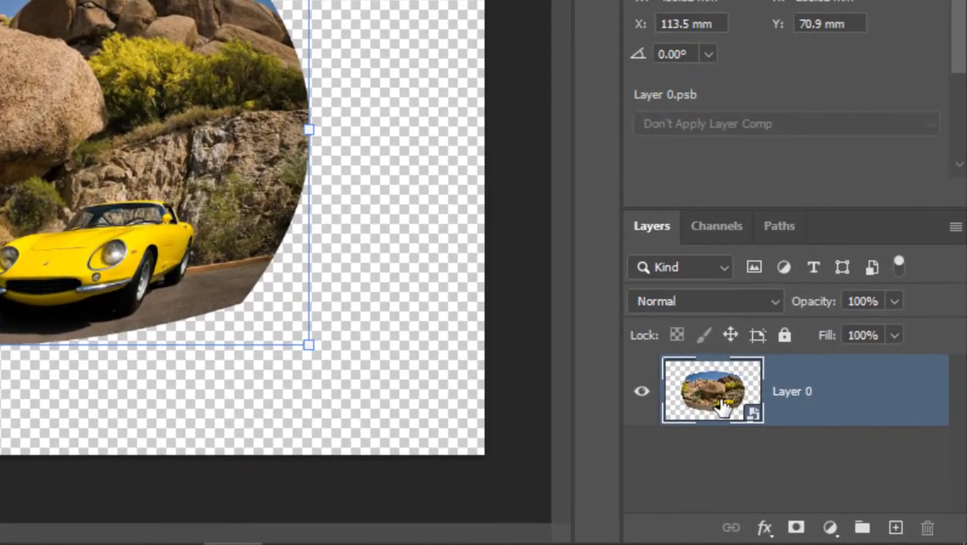
double_click(722, 406)
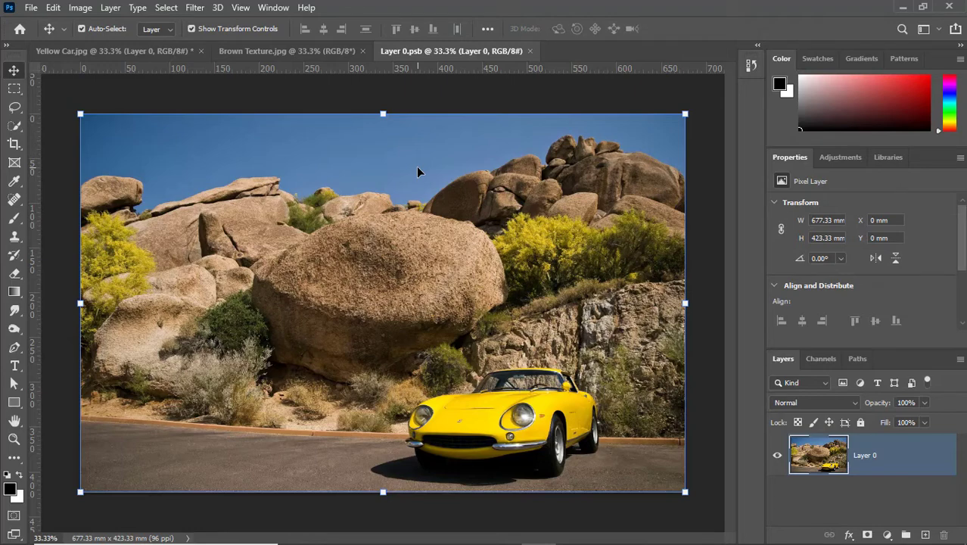
Step: Switch to Brown Texture.jpg and copy its texture layer
left_click(271, 47)
left_click(327, 174)
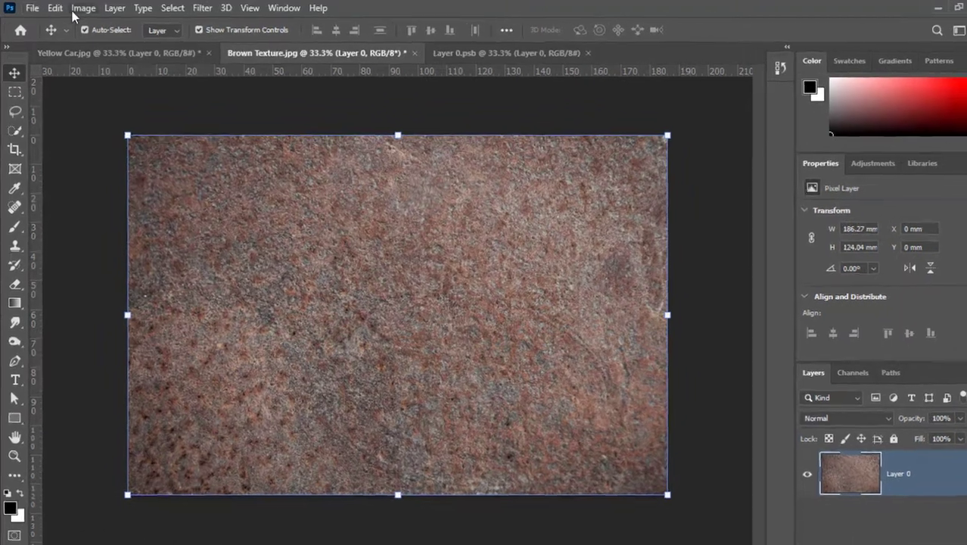
left_click(74, 10)
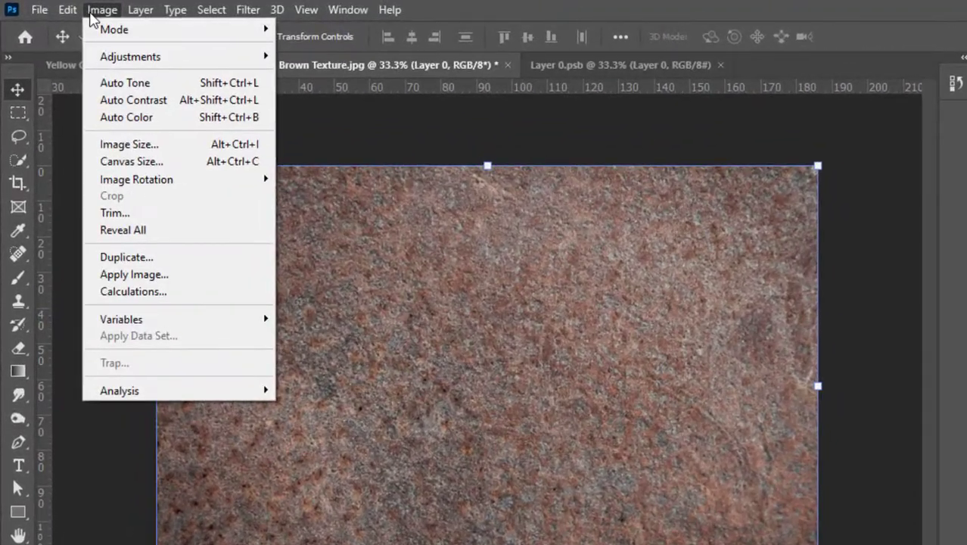
mouse_move(69, 11)
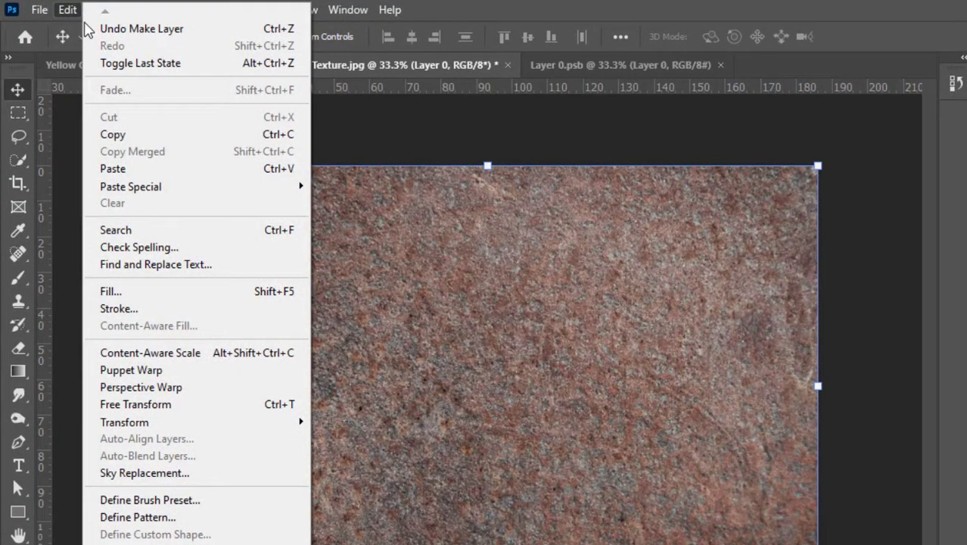
left_click(104, 136)
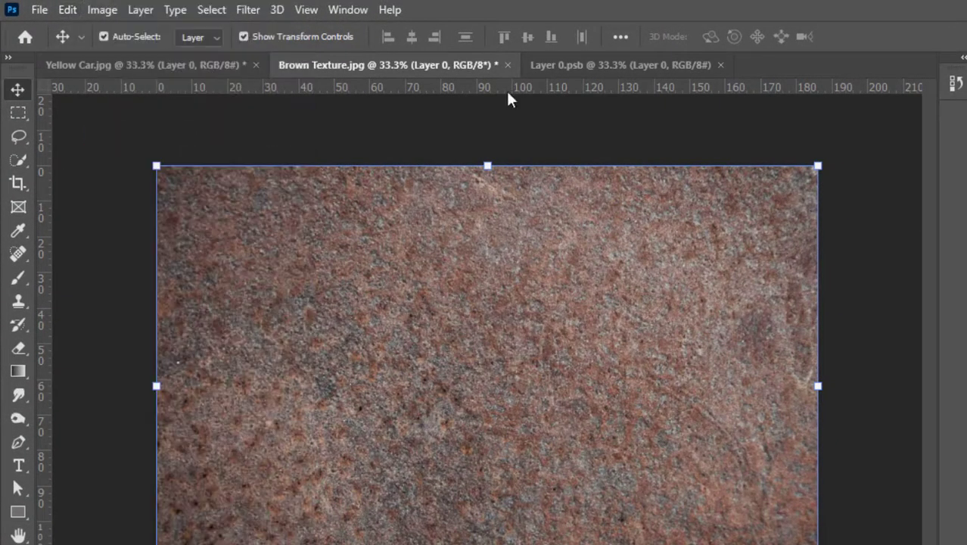
Step: Paste the texture into Layer 0.psb above the photo and enlarge it to about 683 × 455 mm, covering the canvas
left_click(569, 63)
left_click(569, 64)
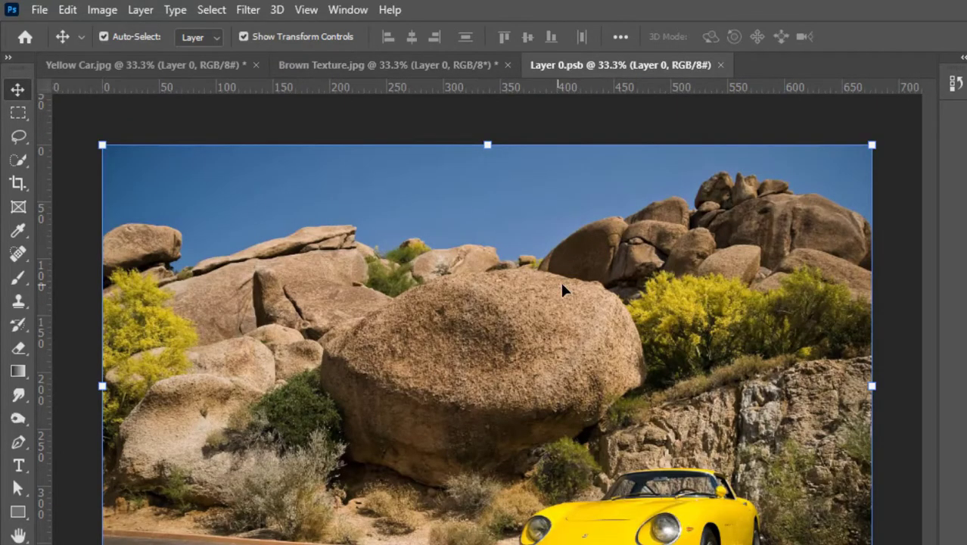
left_click(67, 10)
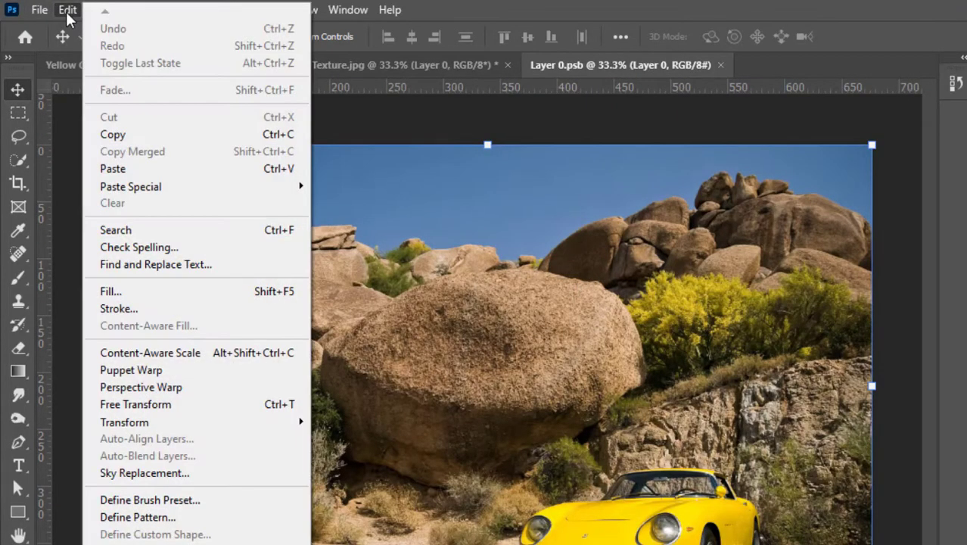
left_click(127, 168)
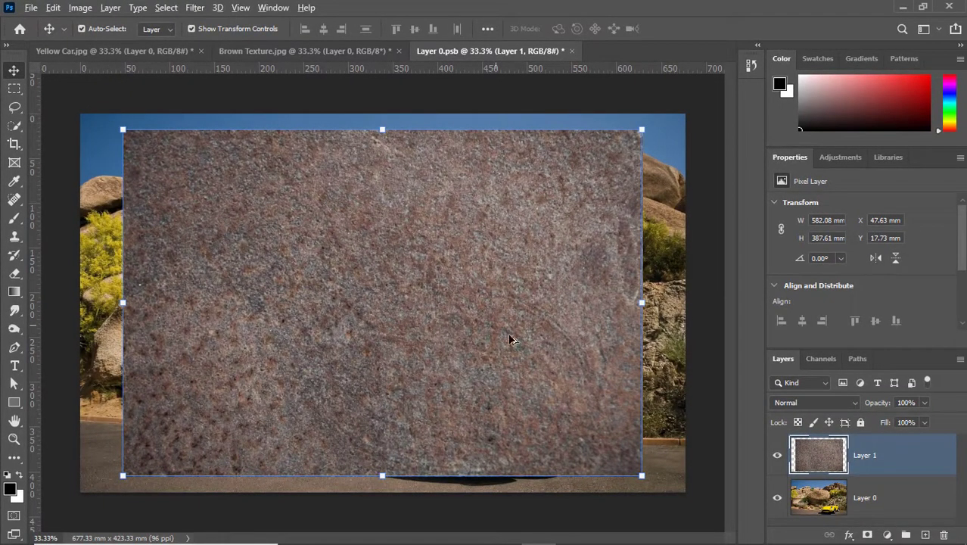
left_click_drag(641, 475, 698, 477)
key("Return")
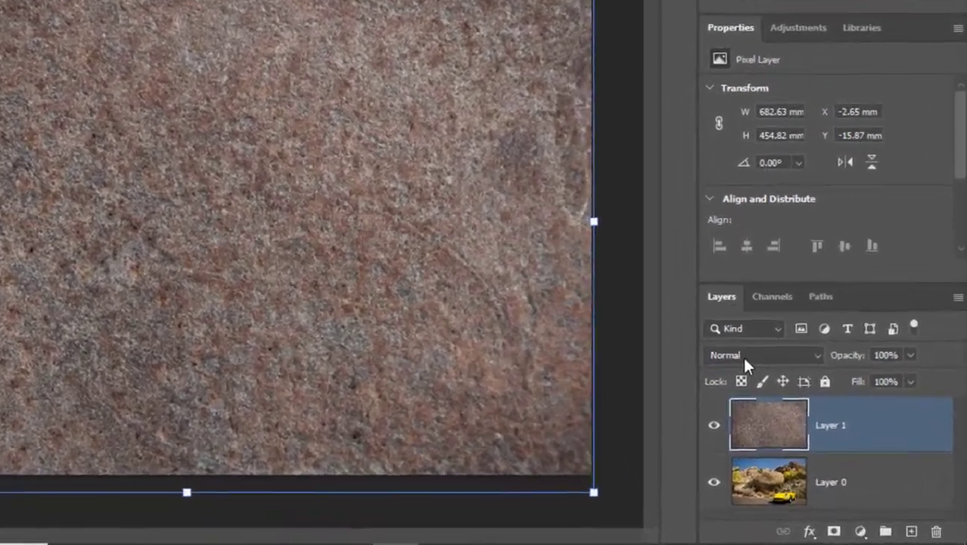
Step: Blend the texture layer with Soft Light at 66% opacity and close Layer 0.psb, saving the changes
left_click(803, 402)
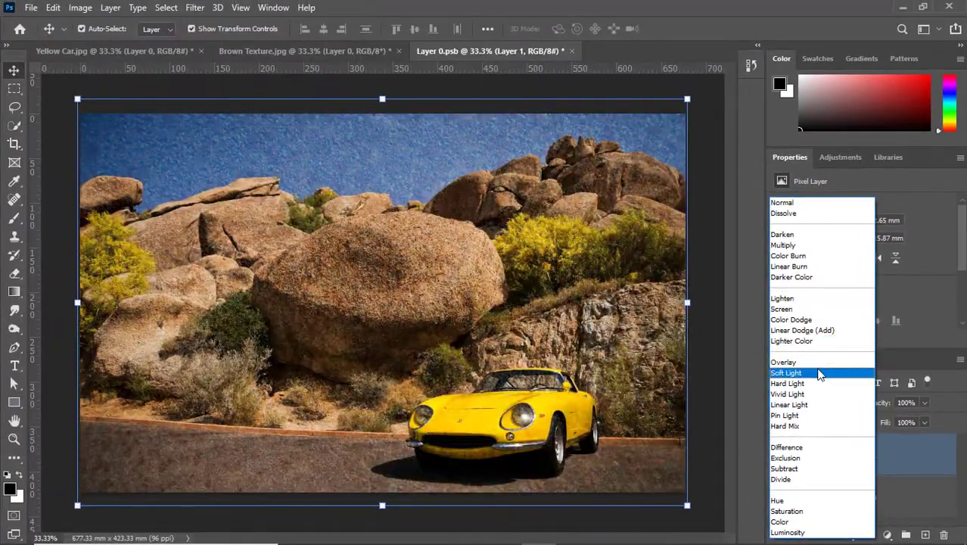
left_click(819, 373)
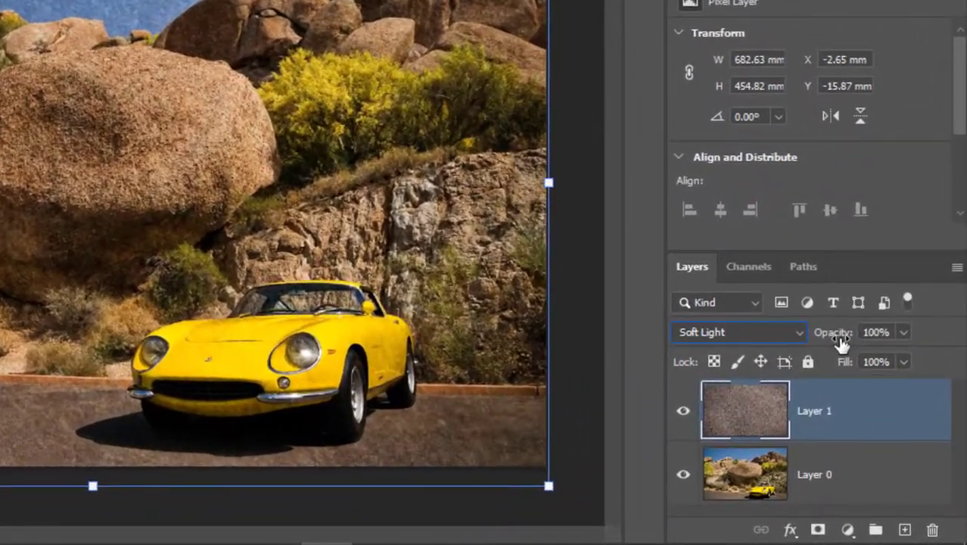
left_click_drag(840, 340, 802, 339)
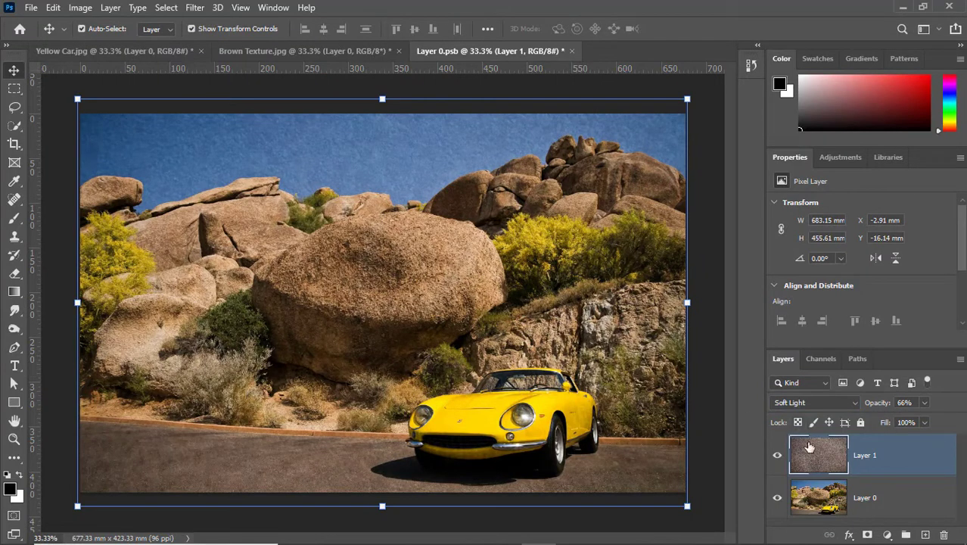
left_click(570, 51)
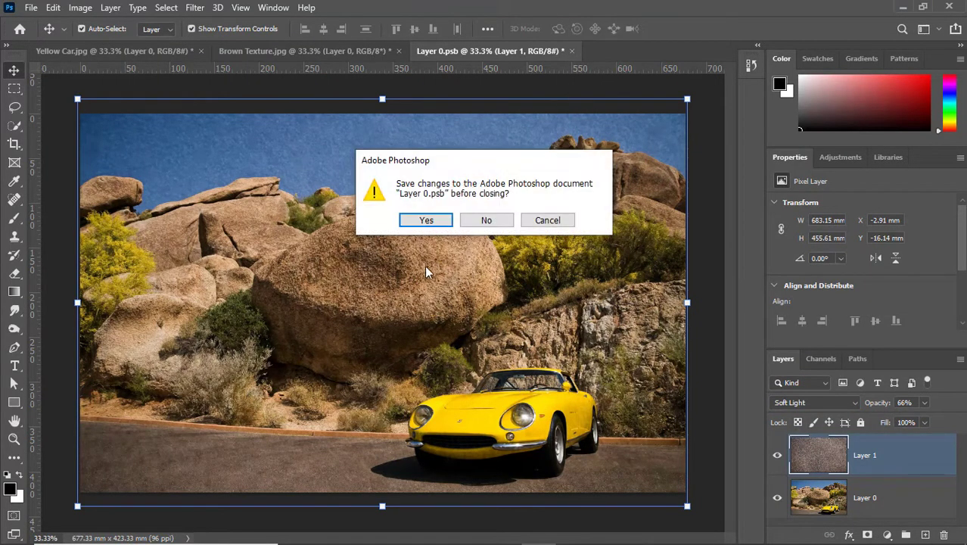
left_click(426, 222)
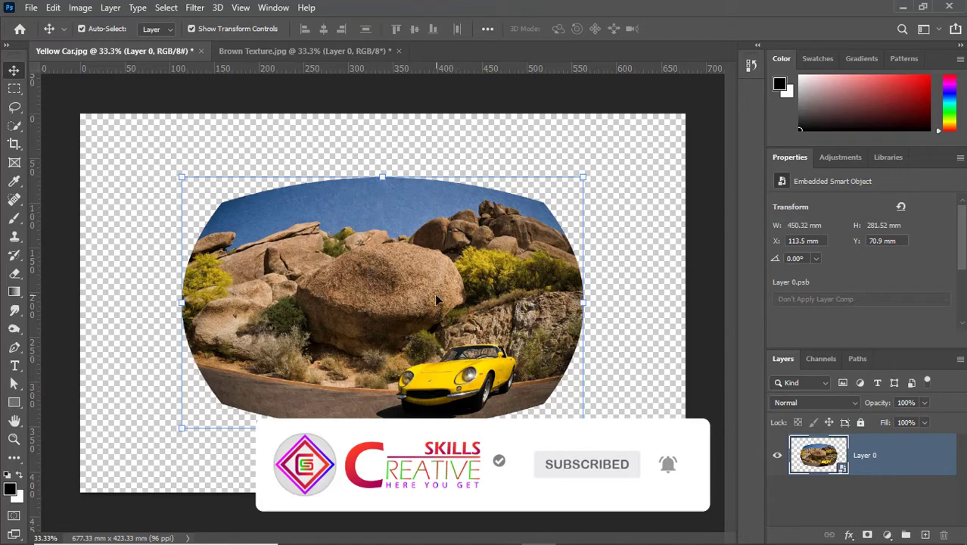
Step: Try to paint directly on the smart object with the Brush tool
left_click(14, 219)
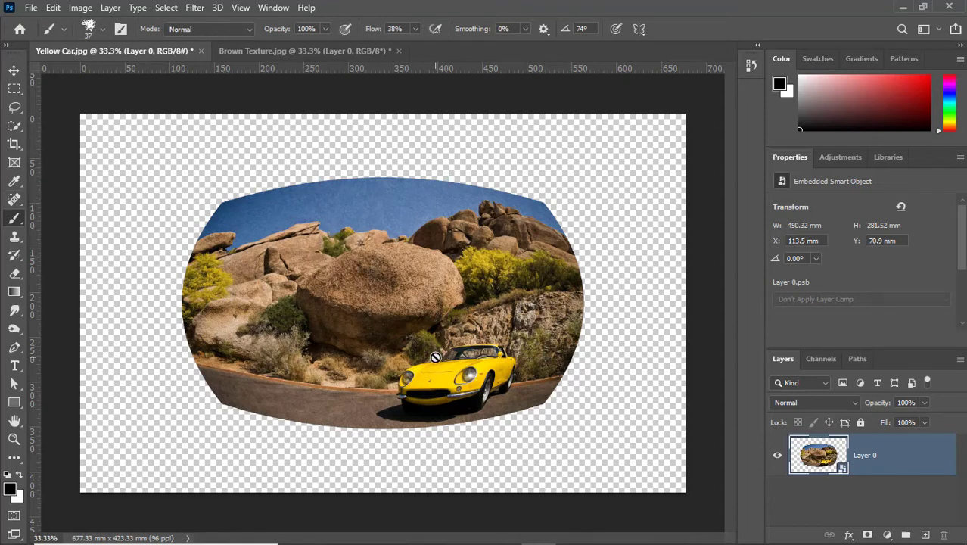
left_click(374, 294)
Step: Reopen the smart object's contents and select the yellow car and its shadow with a freehand Lasso outline
double_click(833, 470)
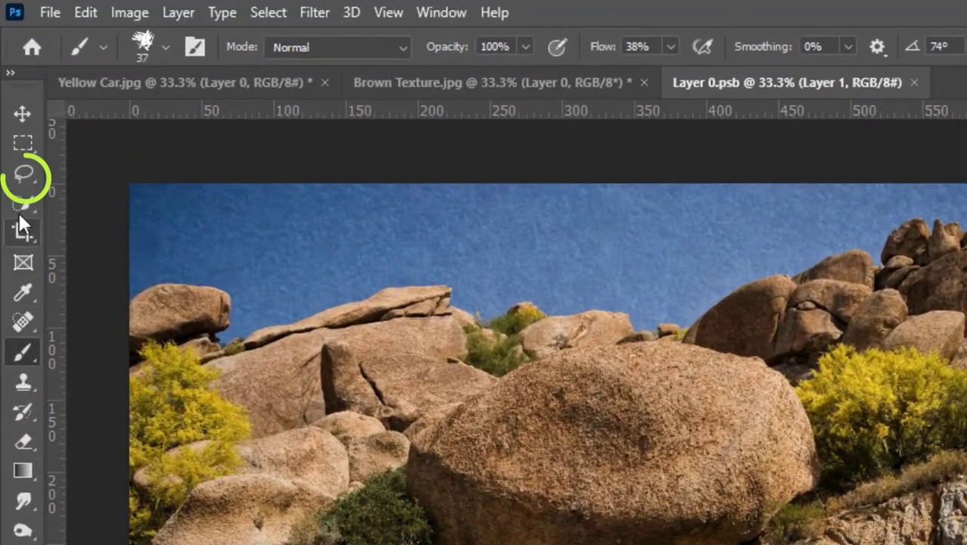
left_click(23, 174)
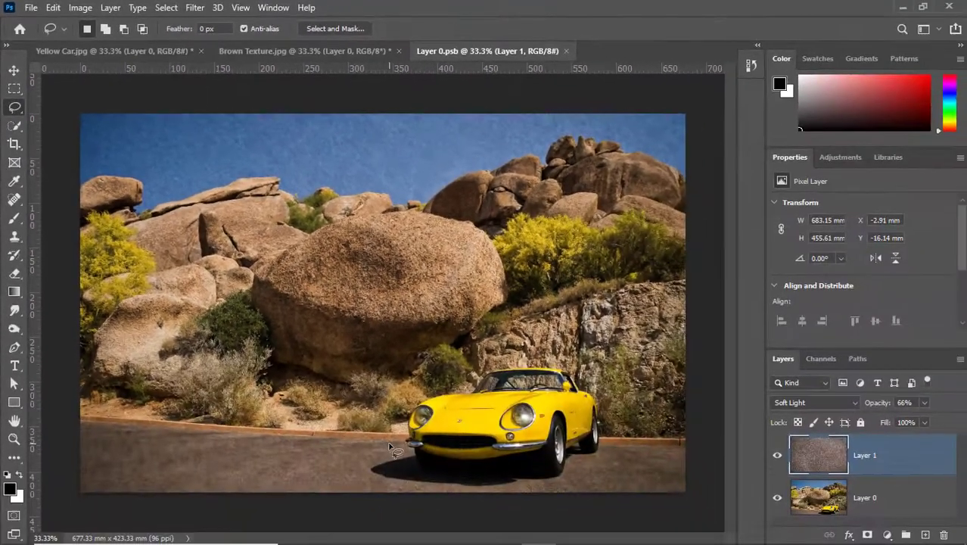
mouse_move(475, 543)
left_mouse_down()
mouse_move(533, 480)
mouse_move(577, 469)
left_mouse_up()
mouse_move(471, 380)
left_mouse_down()
mouse_move(526, 371)
mouse_move(601, 393)
mouse_move(589, 473)
mouse_move(469, 492)
mouse_move(368, 480)
mouse_move(393, 444)
left_mouse_up()
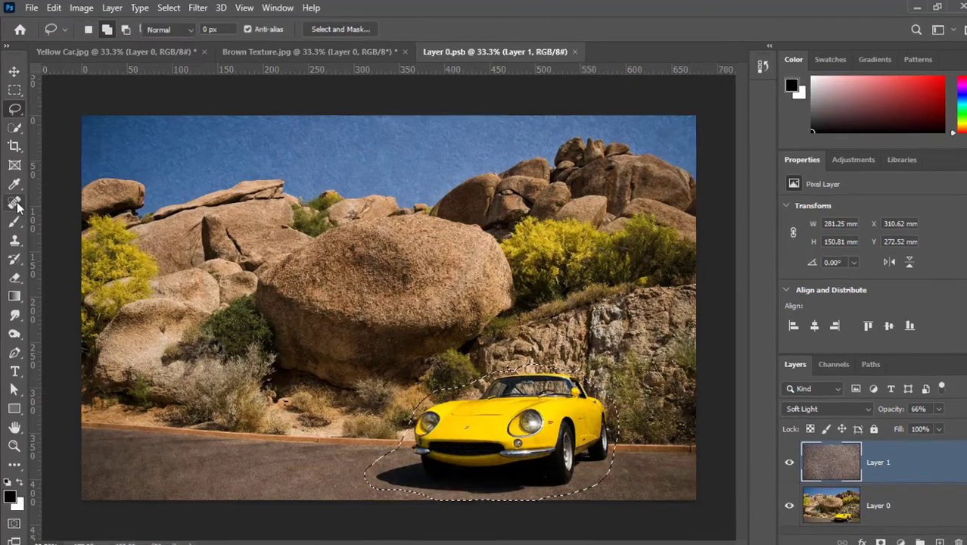
Step: On Layer 0, replace the selected car with the scrub and road beside it using the Content-Aware Patch tool
left_click(15, 203)
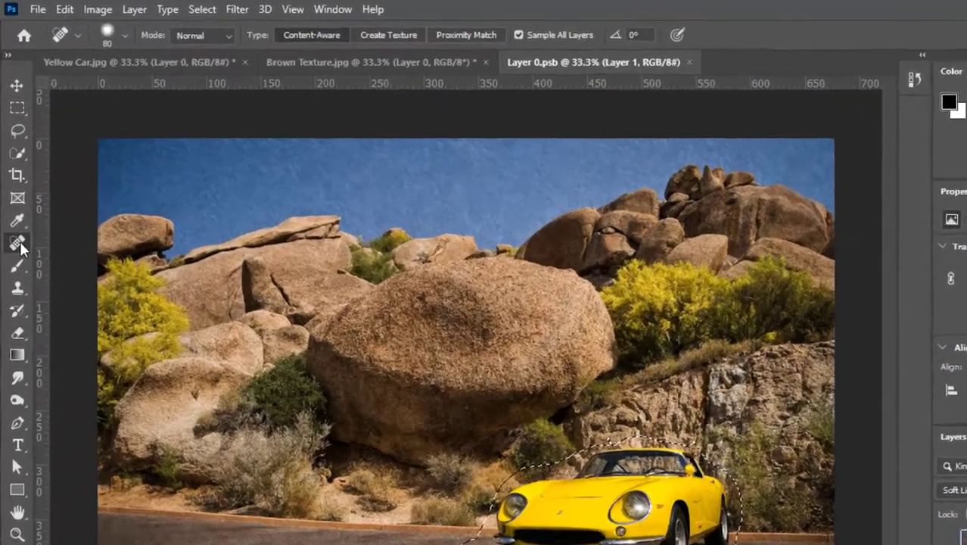
right_click(16, 204)
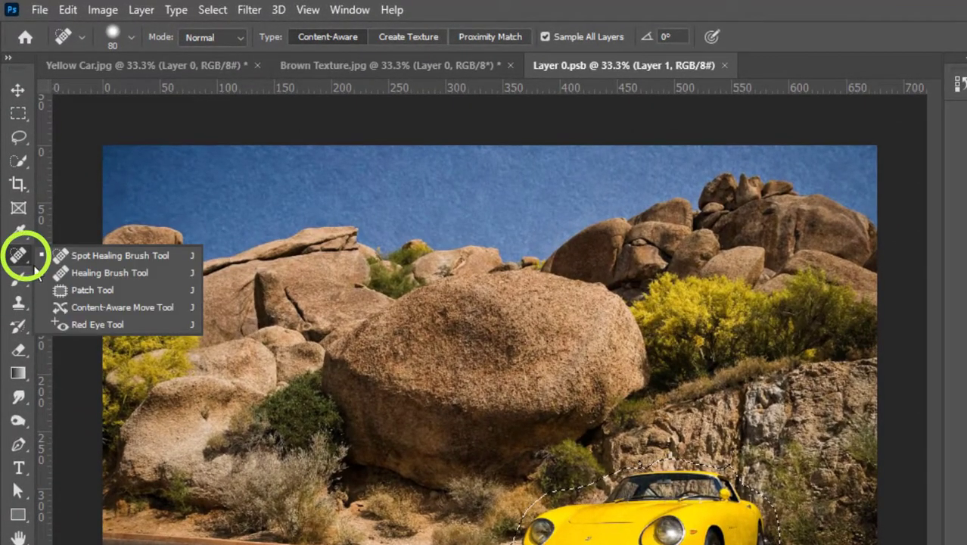
left_click(72, 291)
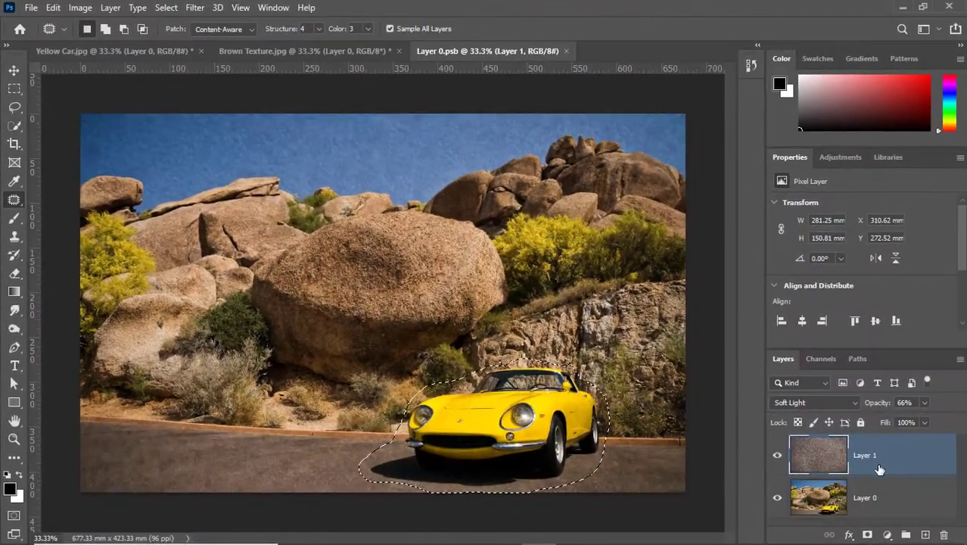
left_click(868, 503)
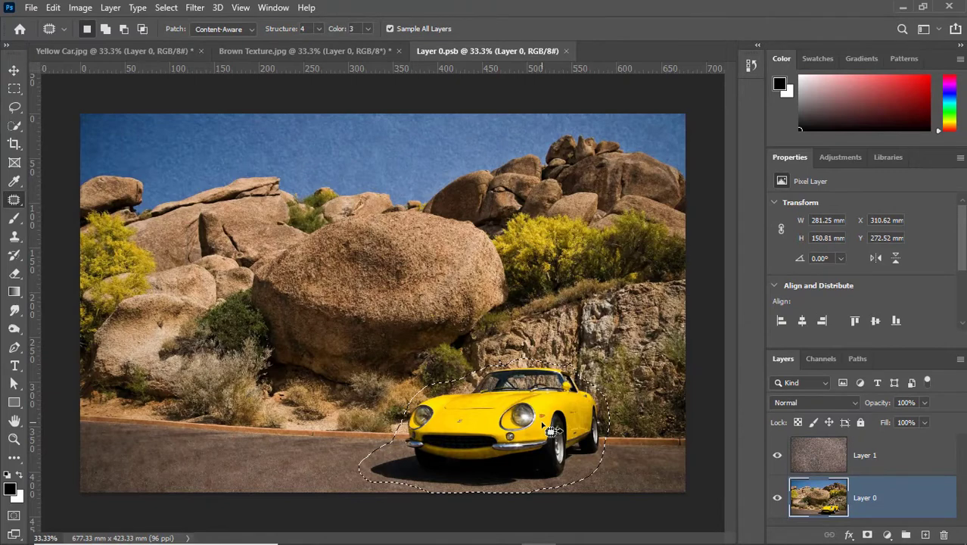
left_click_drag(551, 430, 301, 404)
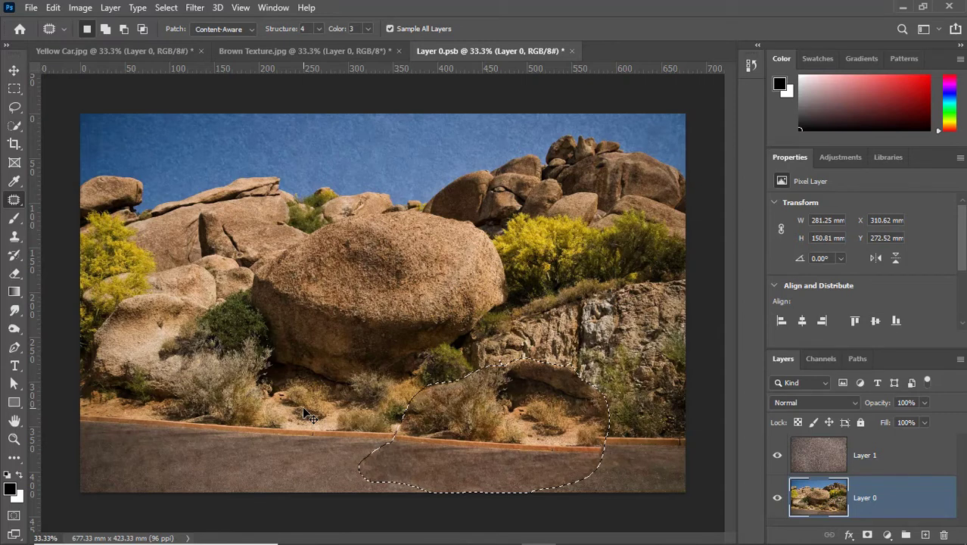
Step: Clear the selection and close the smart object's contents, saving the car's removal
key("ctrl+d")
left_click(571, 51)
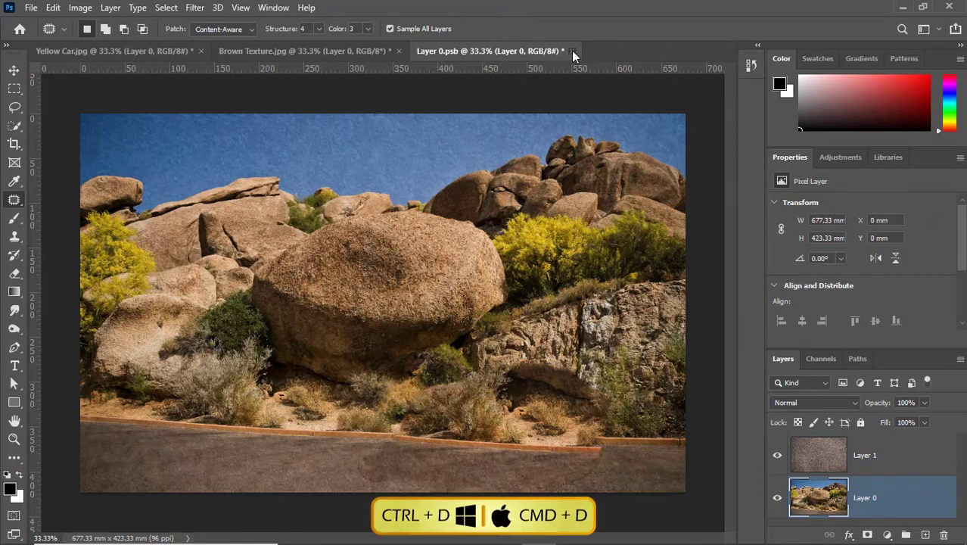
left_click(420, 220)
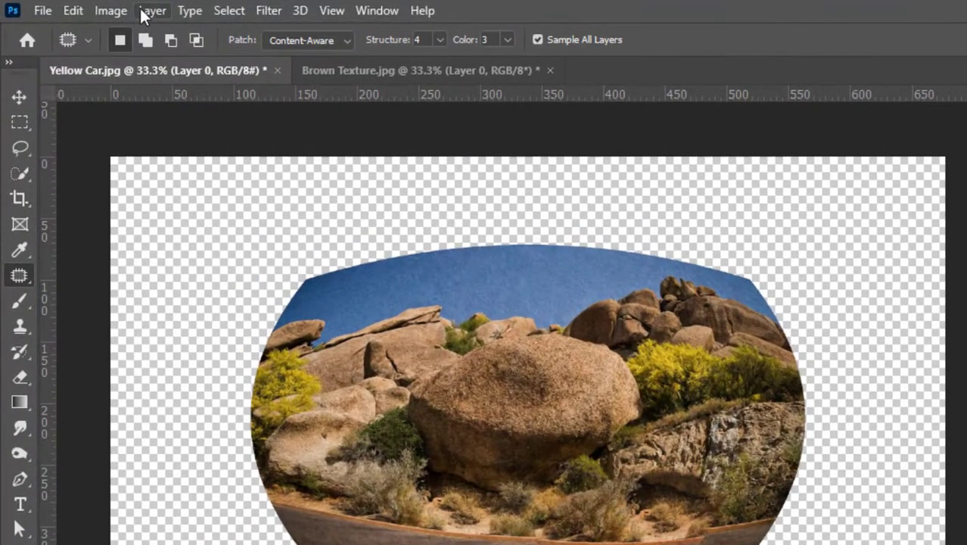
Step: Convert the smart object in Yellow Car.jpg to ordinary layers and accept discarding its transform
left_click(143, 13)
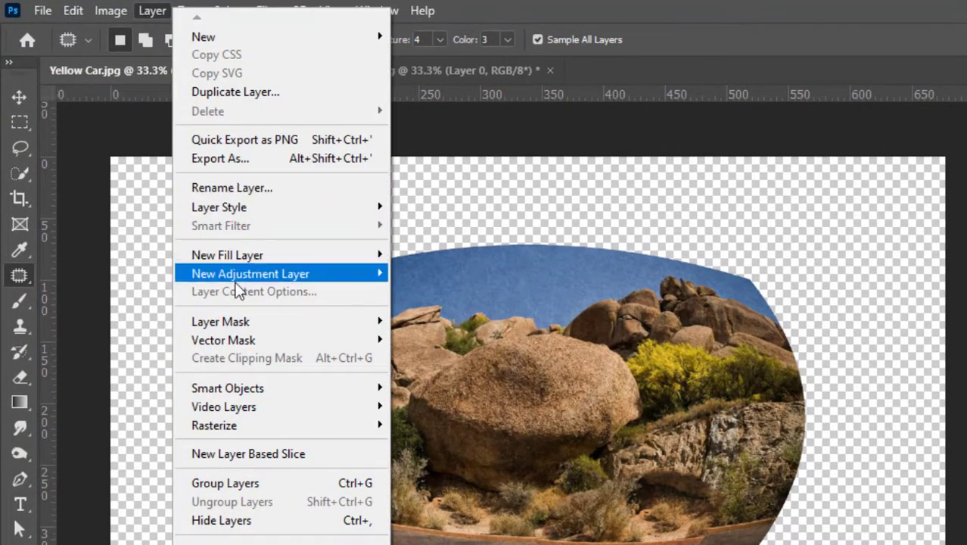
mouse_move(287, 396)
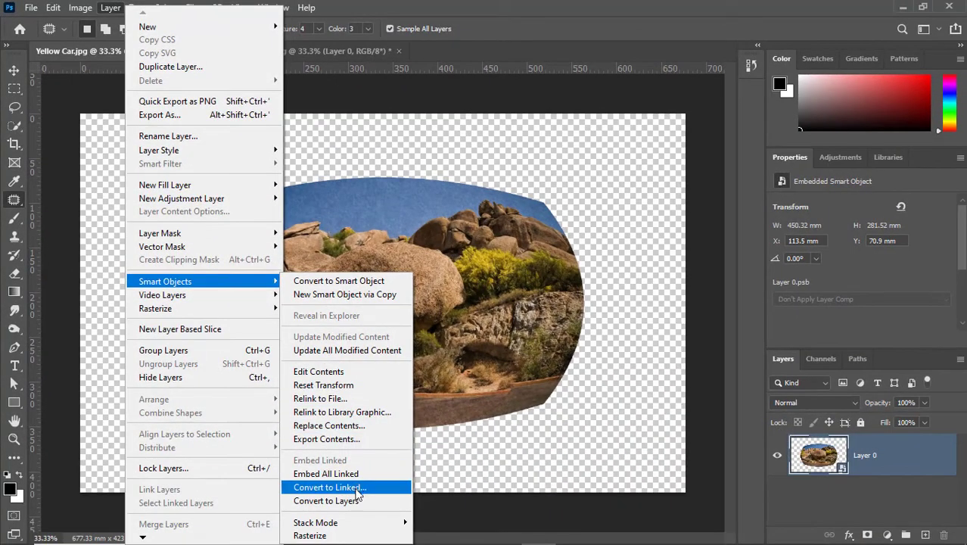
left_click(353, 502)
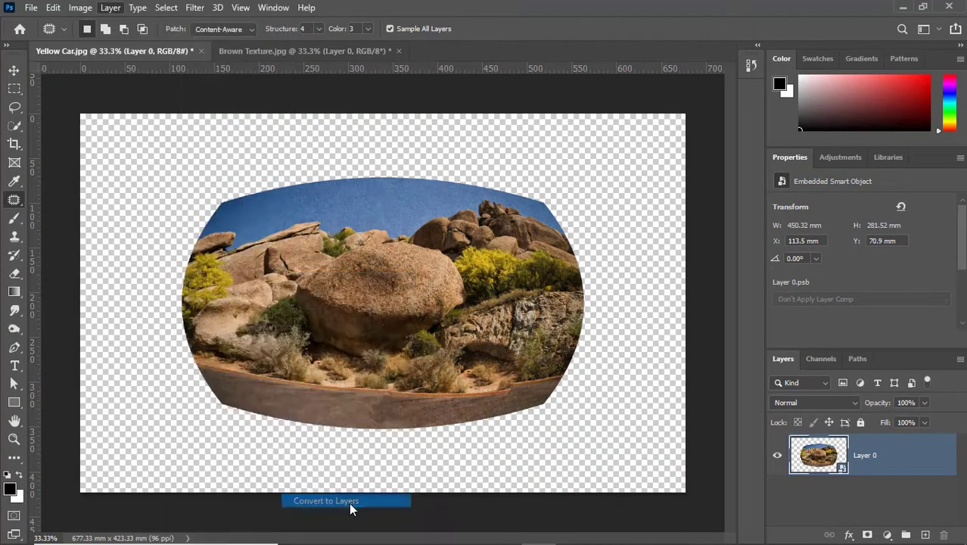
left_click(483, 219)
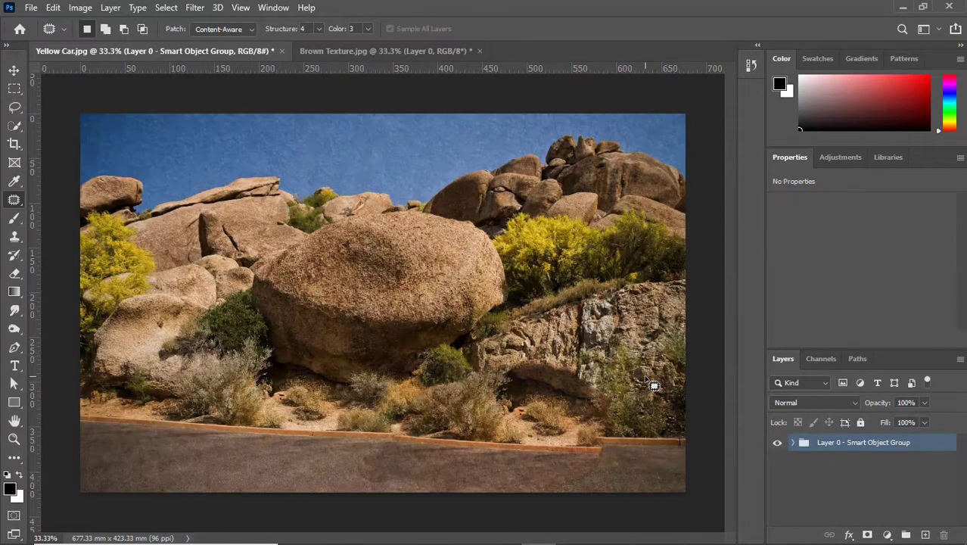
Step: Expand the smart object group and examine the texture and photo layers inside it
left_click(793, 442)
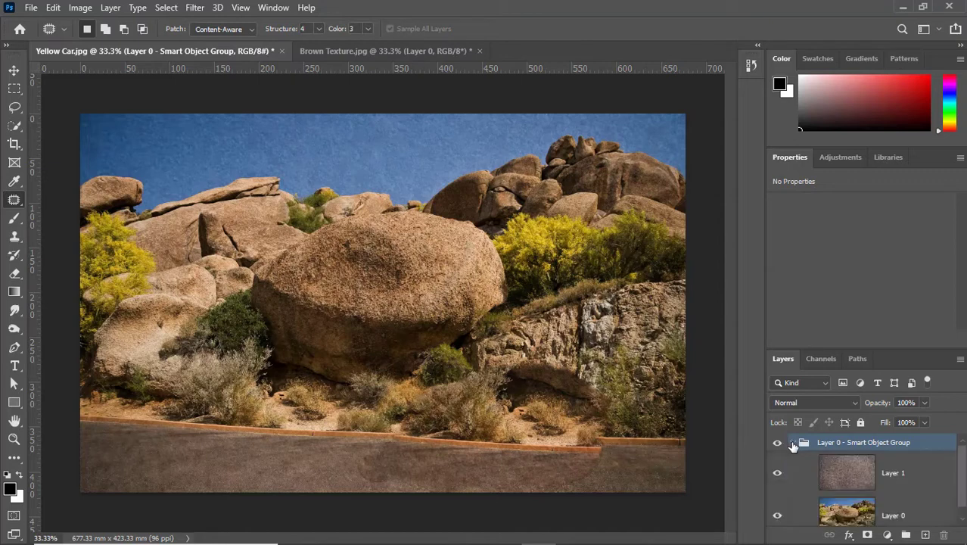
scroll(845, 479, "down", 1)
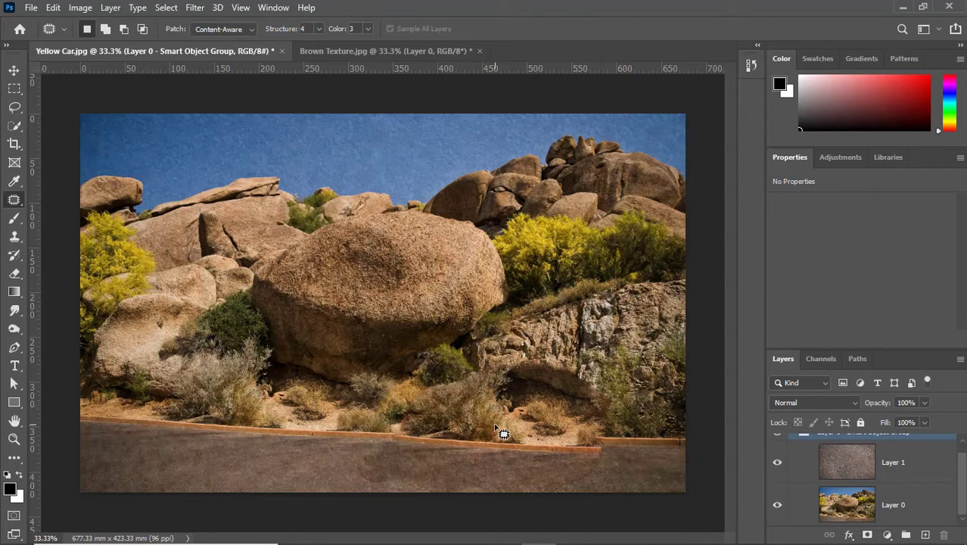
scroll(815, 469, "up", 1)
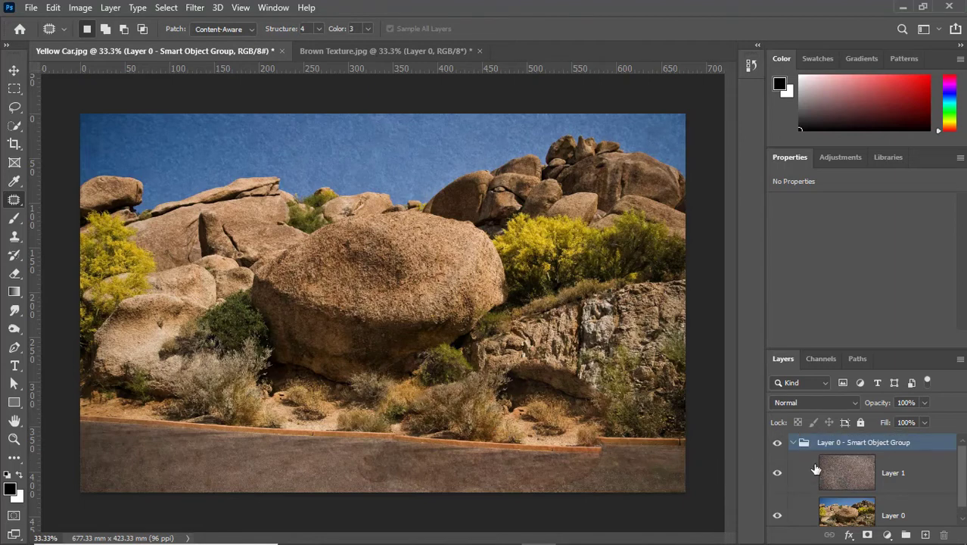
scroll(816, 469, "down", 1)
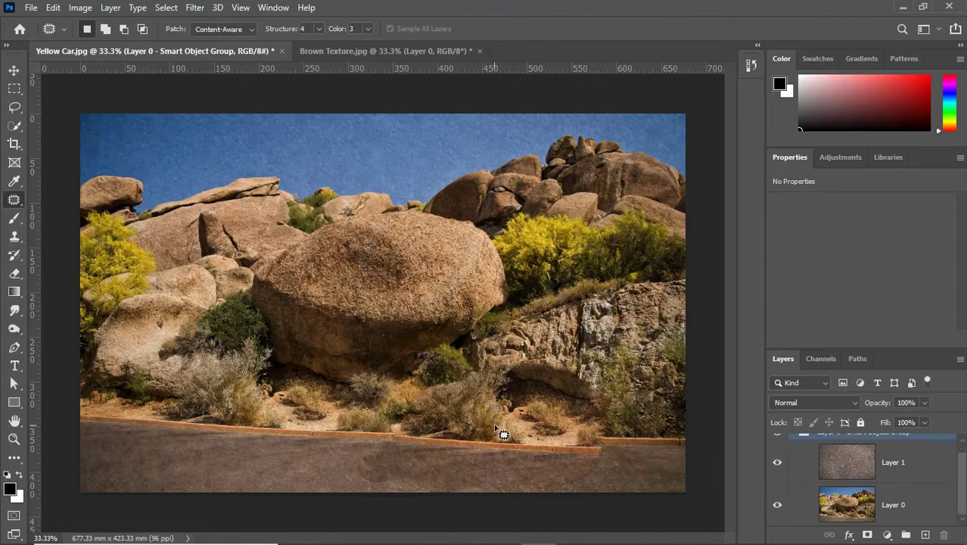